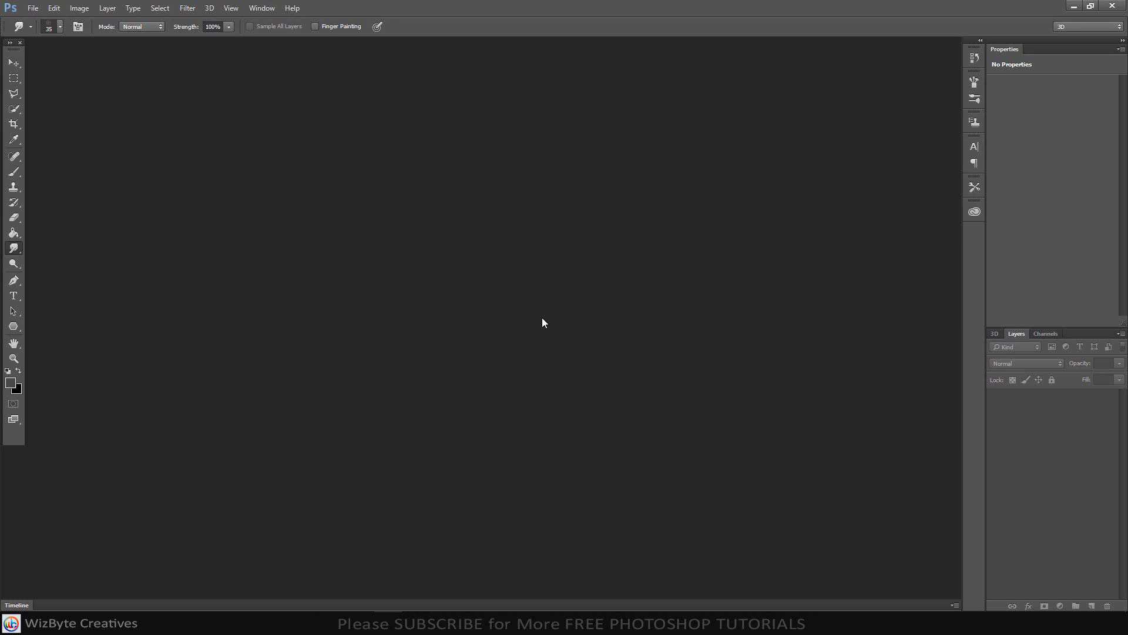
# - Create a new 1920 × 1080 px document at 75 ppi with White background contents
pyautogui.hotkey('ctrl', 'n')
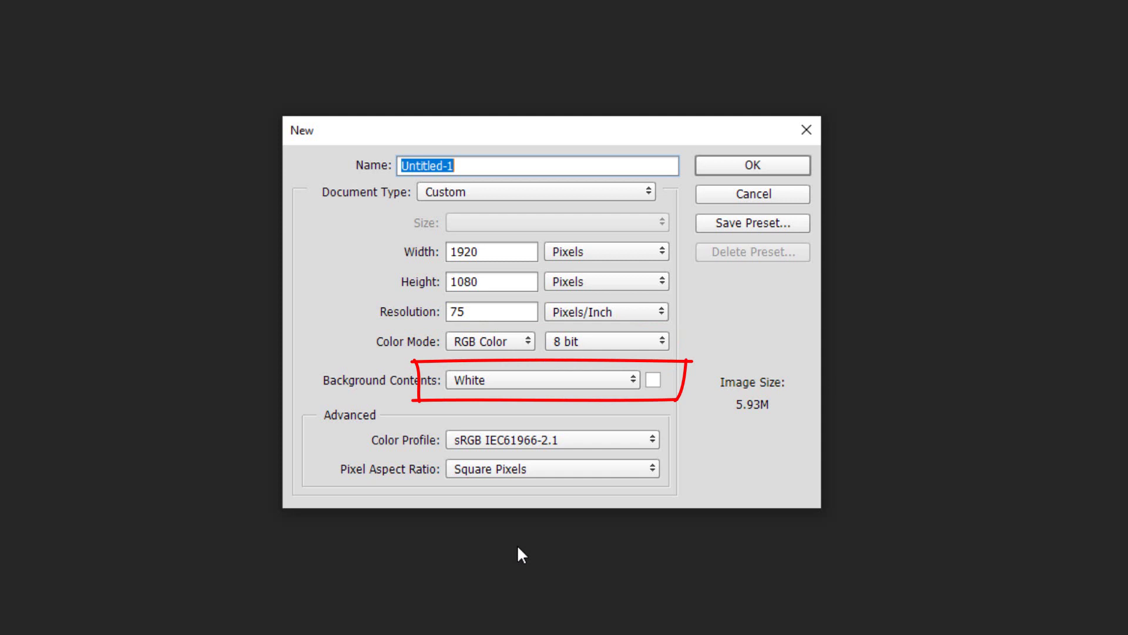
pyautogui.click(773, 167)
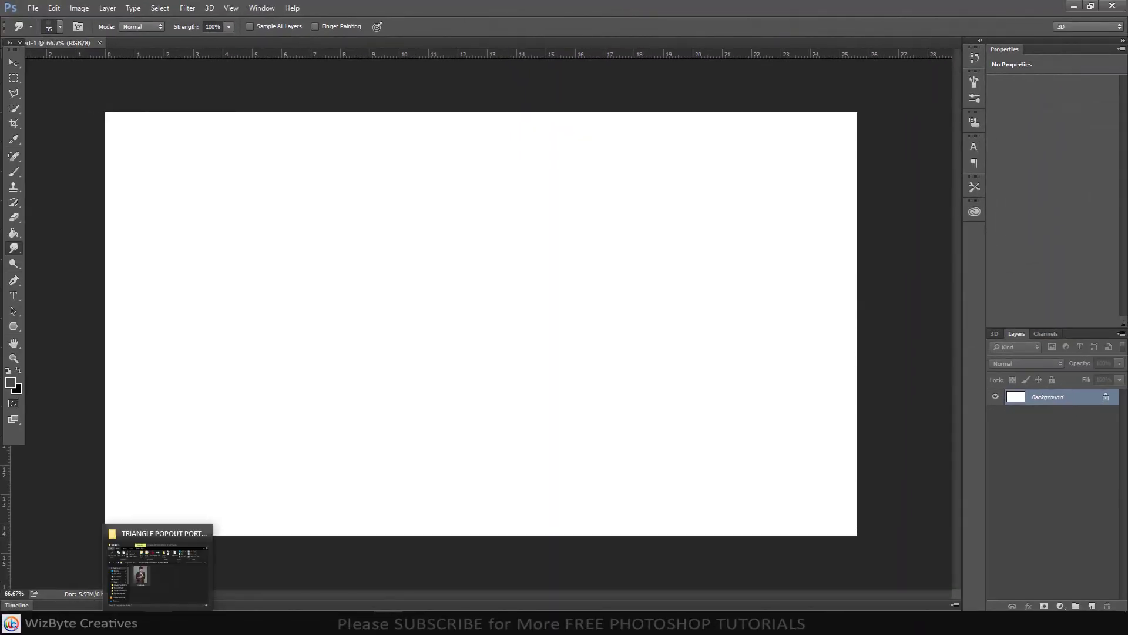
# - Drop model.jpg from the folder onto the canvas and scale it down to about 42%
pyautogui.click(166, 567)
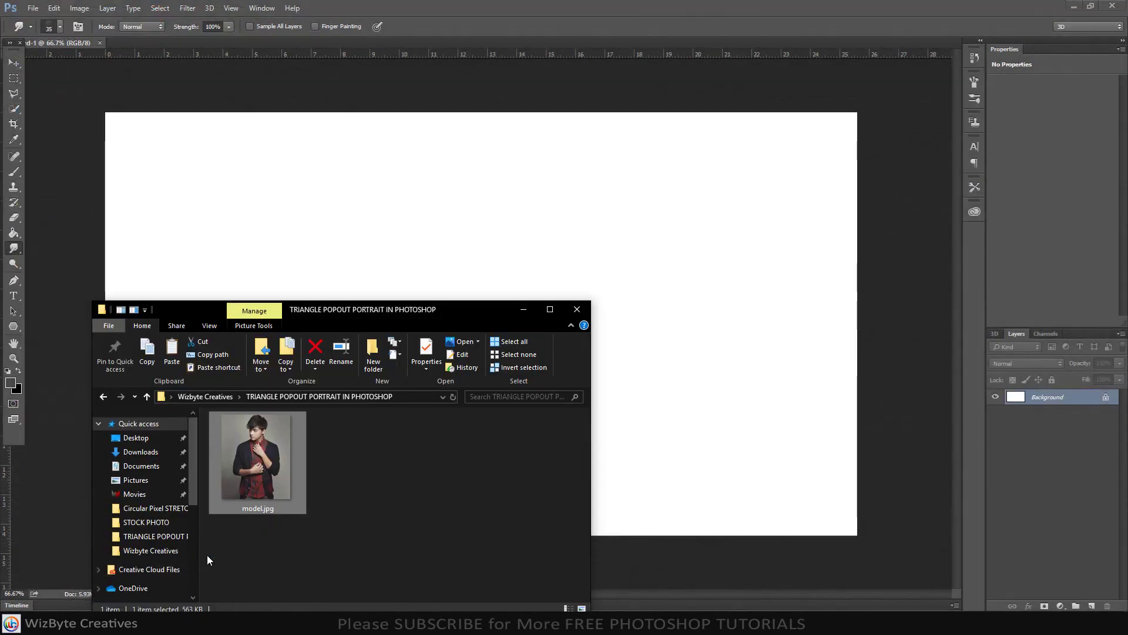
pyautogui.moveTo(259, 474); pyautogui.dragTo(485, 237)
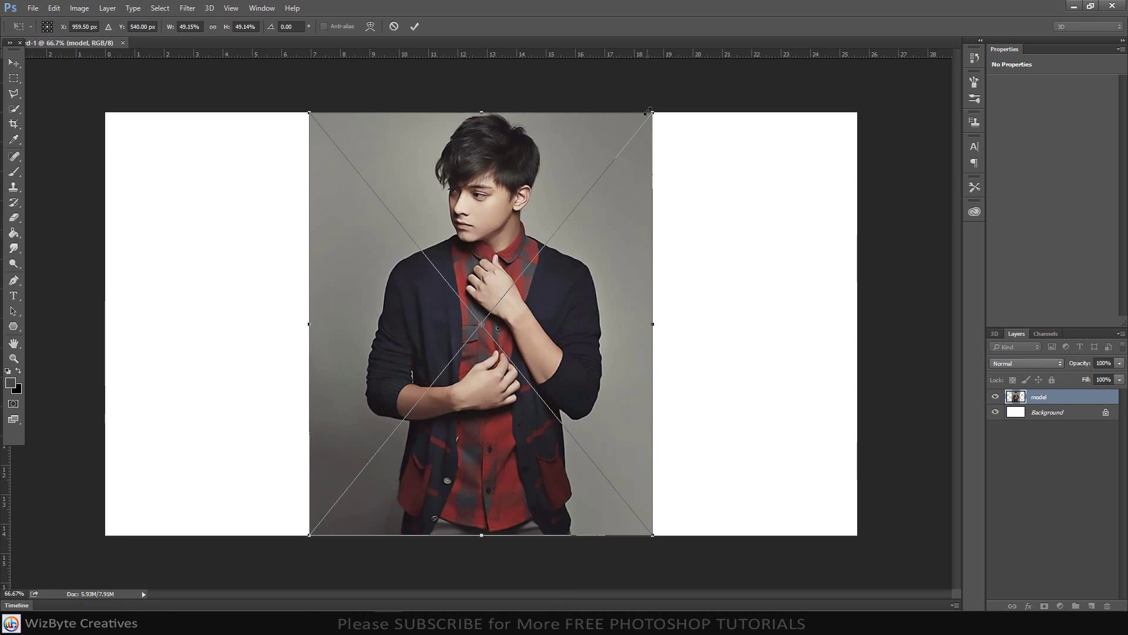
pyautogui.moveTo(652, 110); pyautogui.dragTo(630, 141)
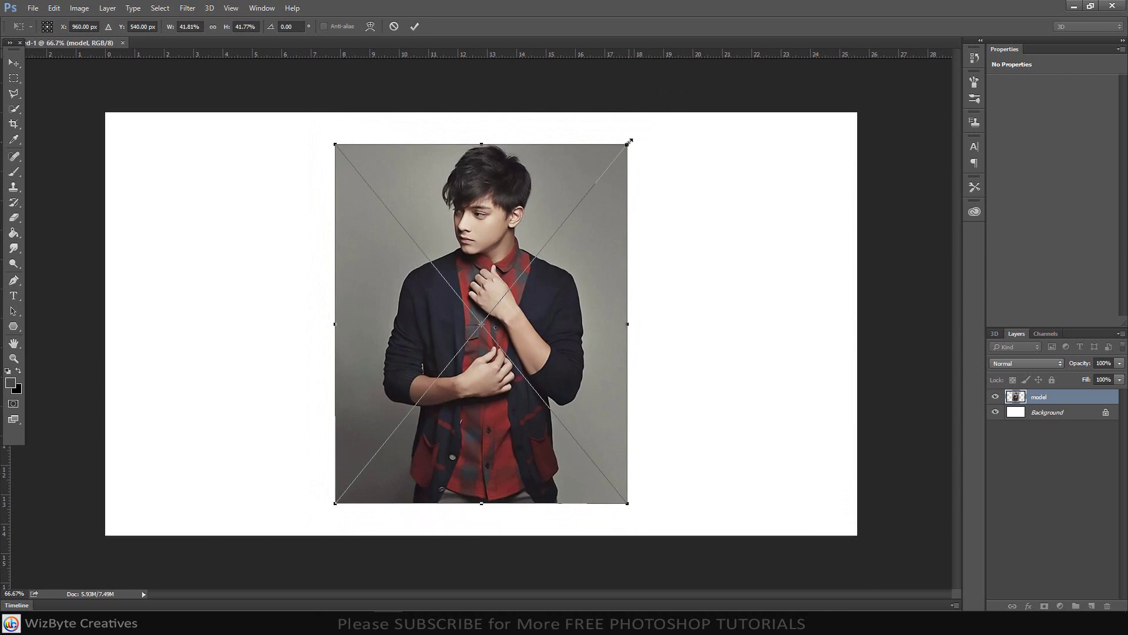
pyautogui.press('Return')
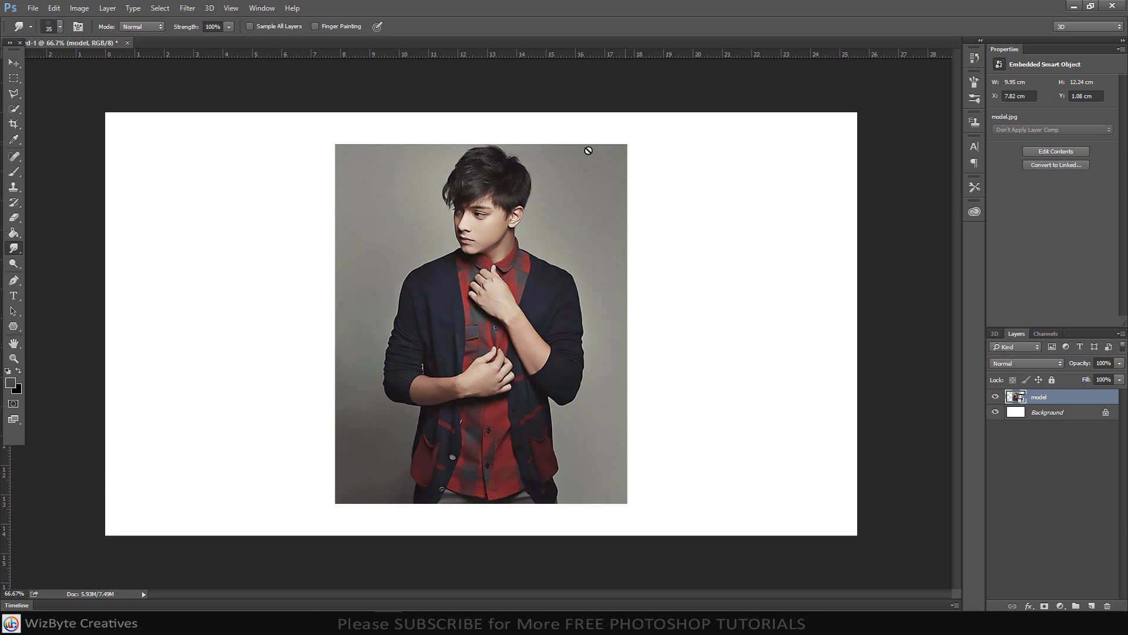
# - Pick the Quick Selection tool with a 15 px brush
pyautogui.click(14, 108)
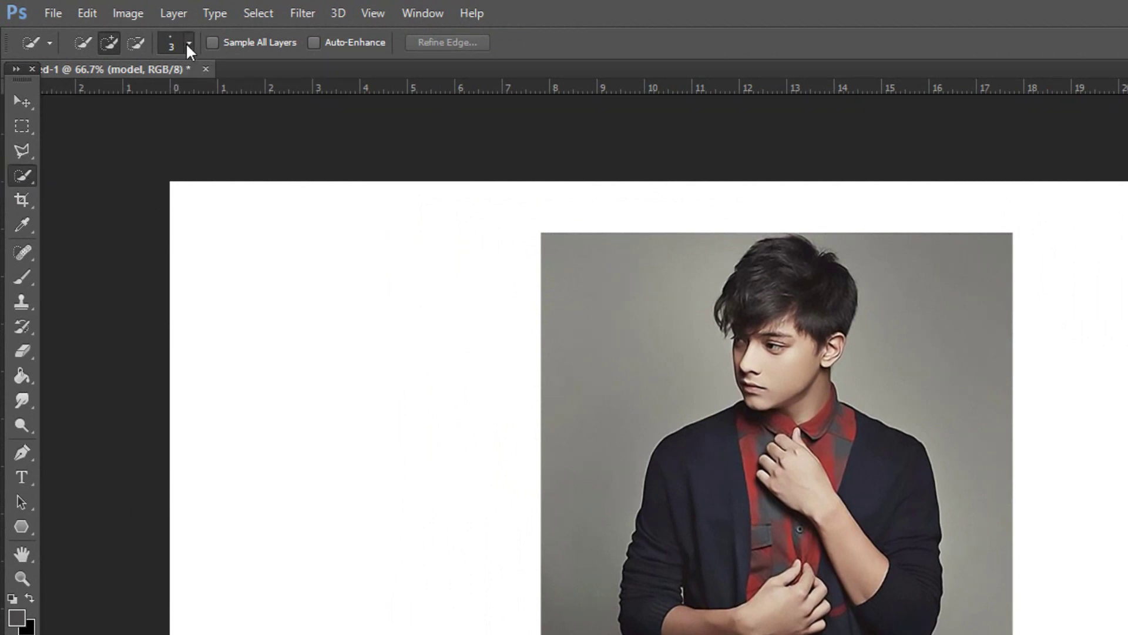
pyautogui.click(187, 43)
pyautogui.moveTo(87, 98); pyautogui.dragTo(98, 98)
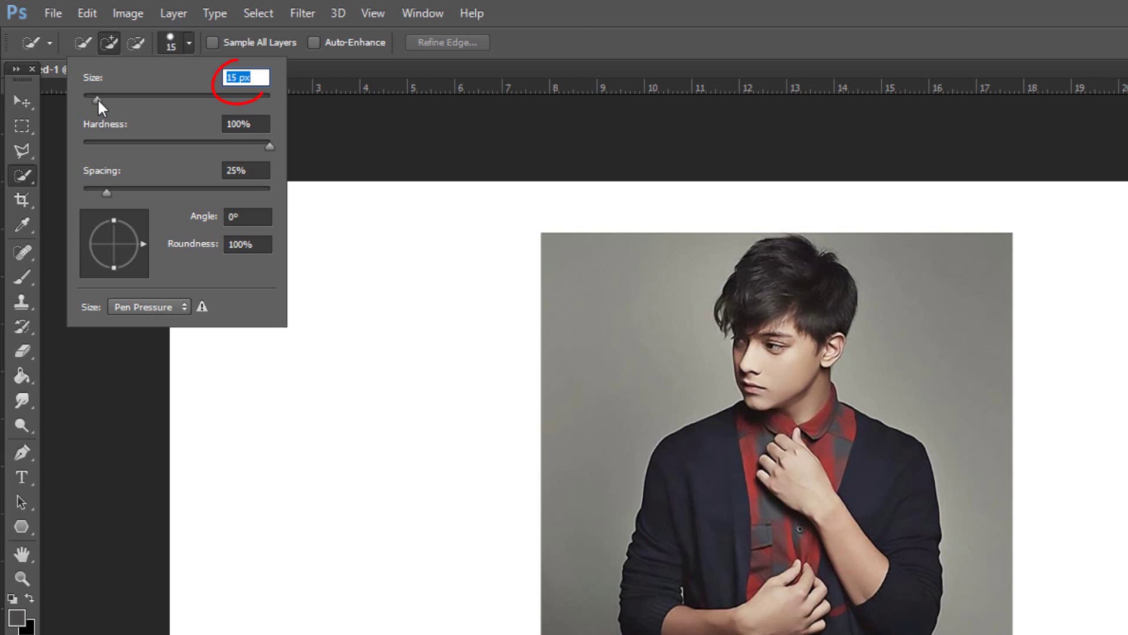
# - Paint a selection over the man's face, hair, cardigan and shirt, fixing the edge around the ear
pyautogui.moveTo(785, 364)
pyautogui.mouseDown()
pyautogui.moveTo(799, 298)
pyautogui.moveTo(784, 405)
pyautogui.moveTo(799, 434)
pyautogui.moveTo(867, 482)
pyautogui.moveTo(895, 603)
pyautogui.moveTo(823, 588)
pyautogui.moveTo(692, 491)
pyautogui.mouseUp()
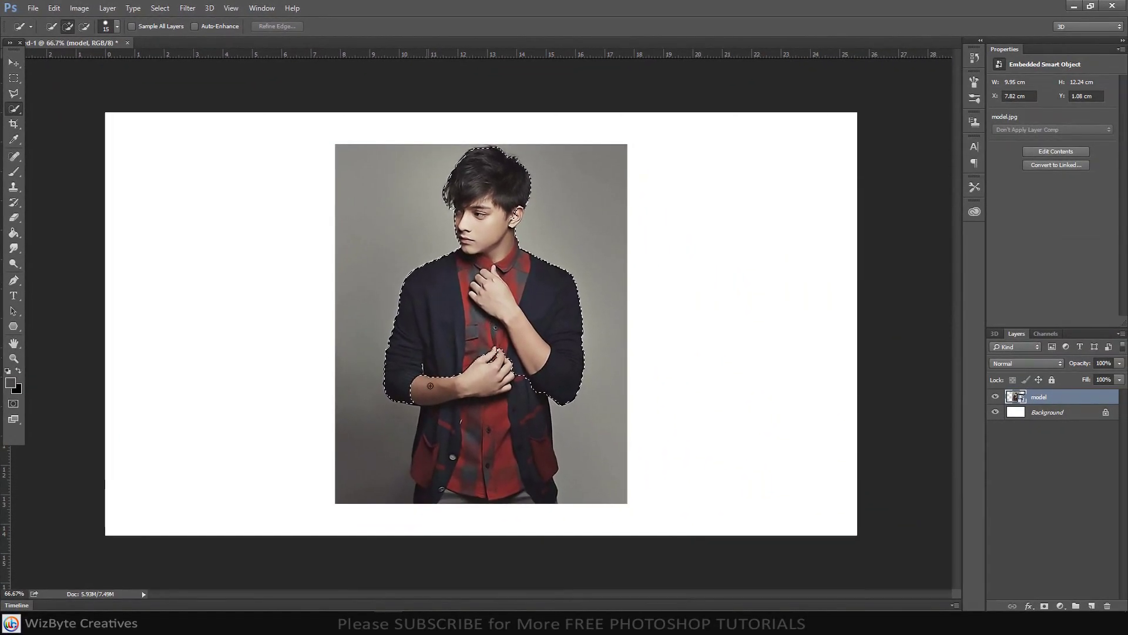
pyautogui.moveTo(430, 386); pyautogui.dragTo(442, 439)
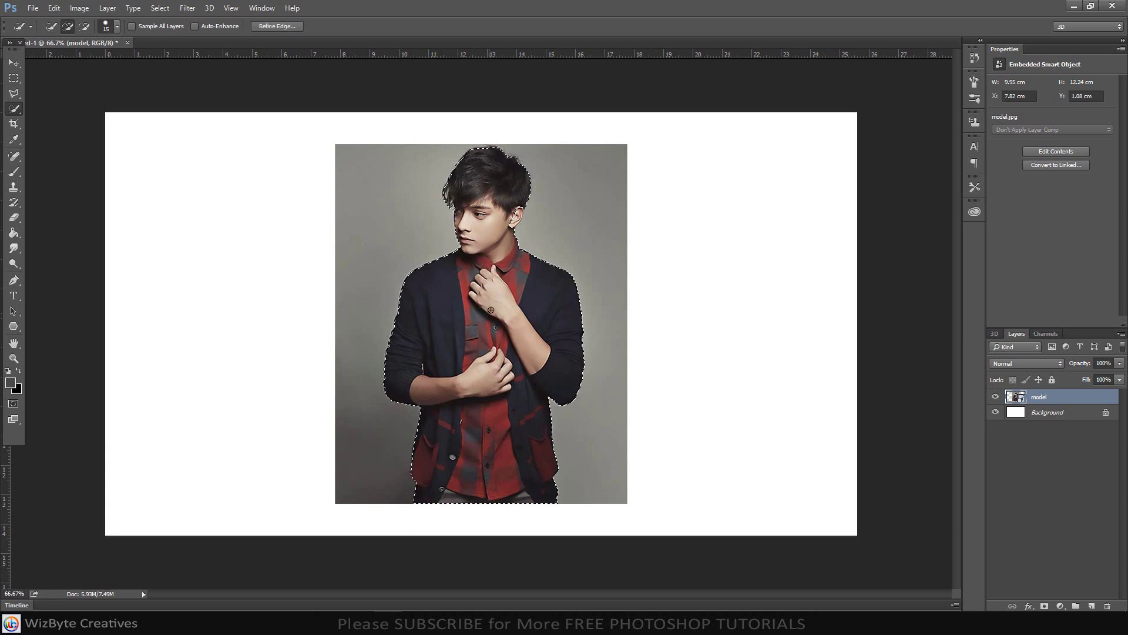
pyautogui.keyDown('alt'); pyautogui.scroll(5, 522, 176); pyautogui.keyUp('alt')
pyautogui.keyDown('alt'); pyautogui.scroll(3, 523, 171); pyautogui.keyUp('alt')
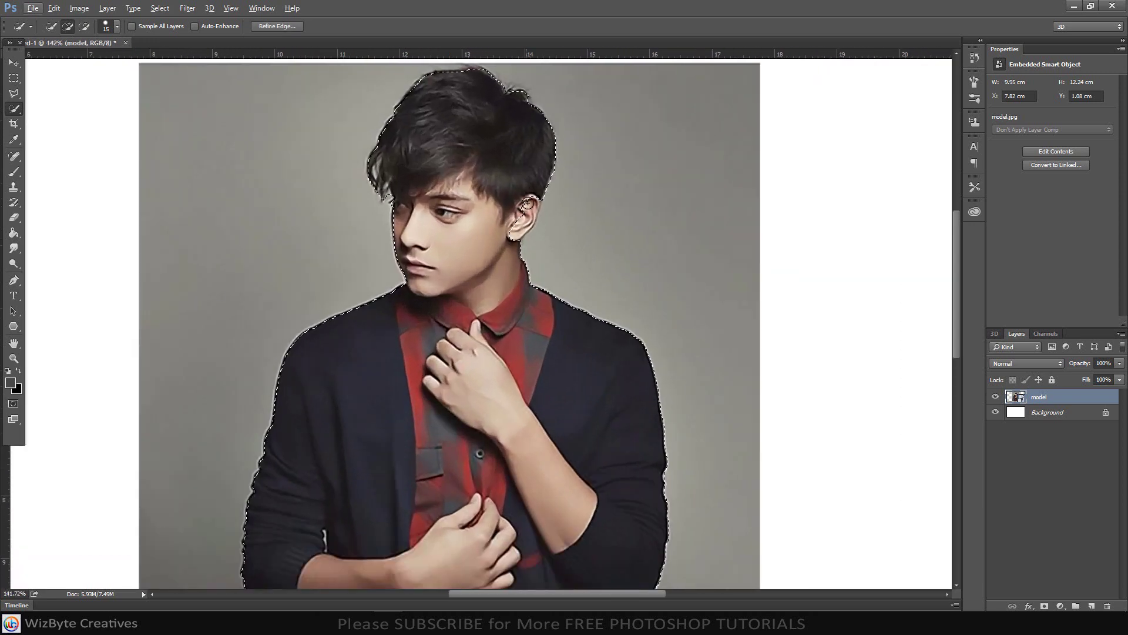
pyautogui.moveTo(525, 213); pyautogui.dragTo(530, 209)
pyautogui.moveTo(471, 588); pyautogui.dragTo(486, 525)
pyautogui.scroll(5, 486, 524)
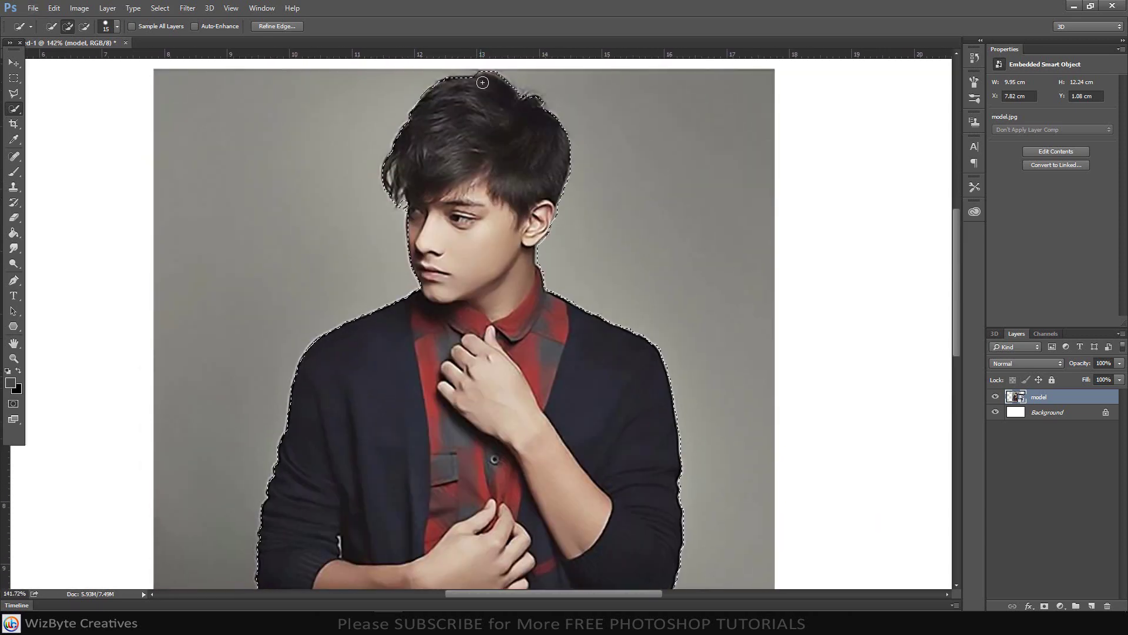
pyautogui.scroll(5, 416, 239)
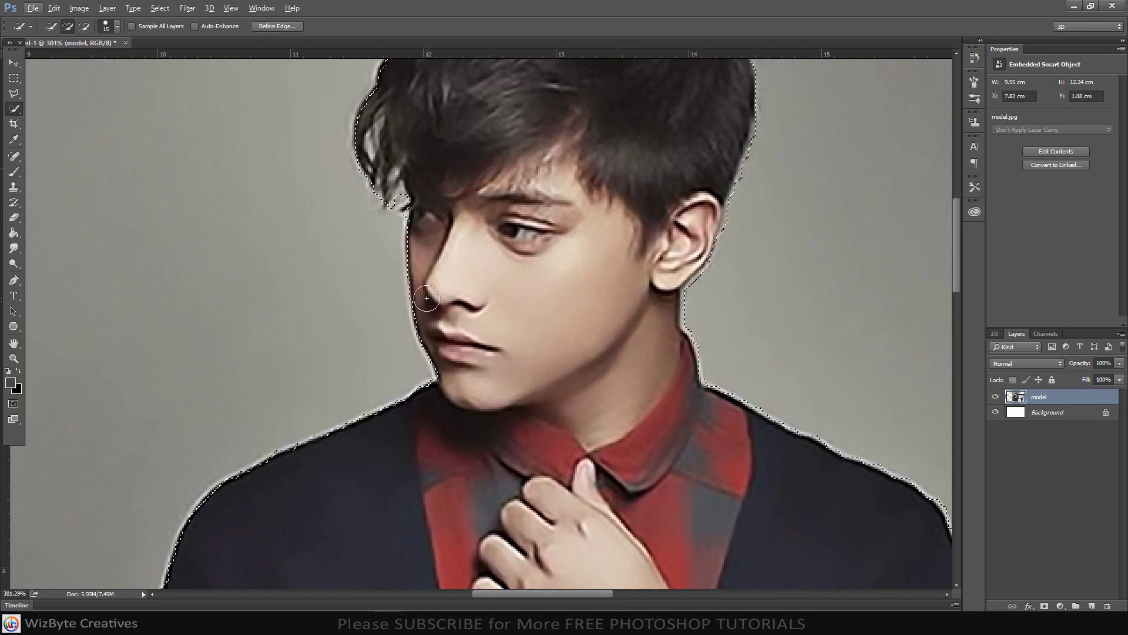
pyautogui.moveTo(592, 305)
pyautogui.mouseDown()
pyautogui.moveTo(716, 275)
pyautogui.moveTo(735, 235)
pyautogui.moveTo(693, 250)
pyautogui.mouseUp()
pyautogui.scroll(-8, 469, 222)
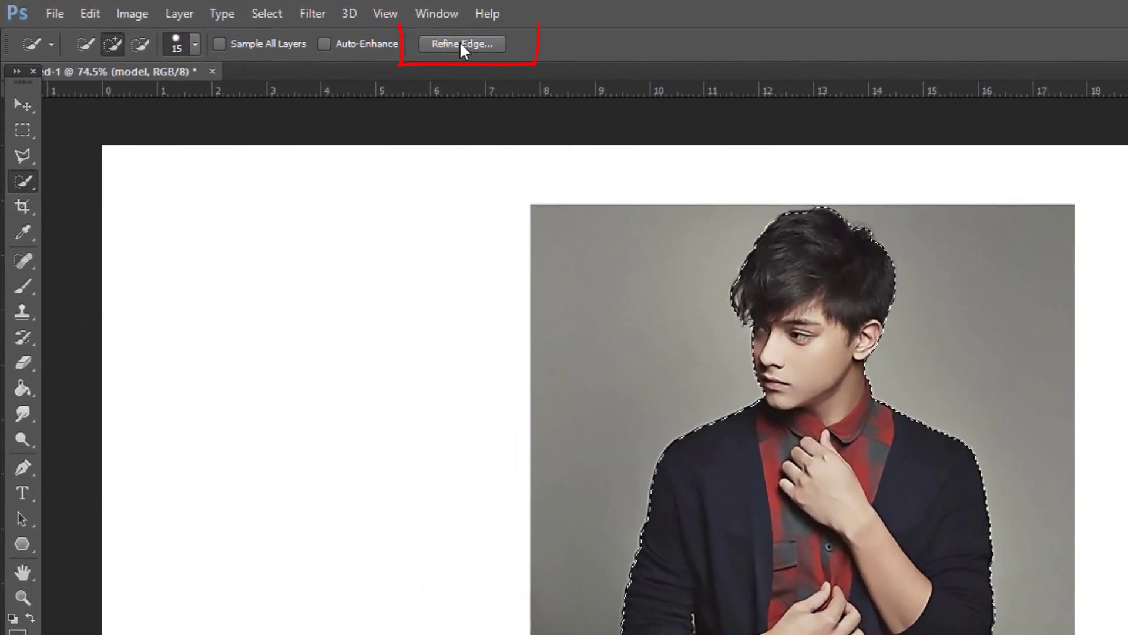
# - In Refine Edge, enable Smart Radius at 1.9 px and brush over the hair edge
pyautogui.click(459, 42)
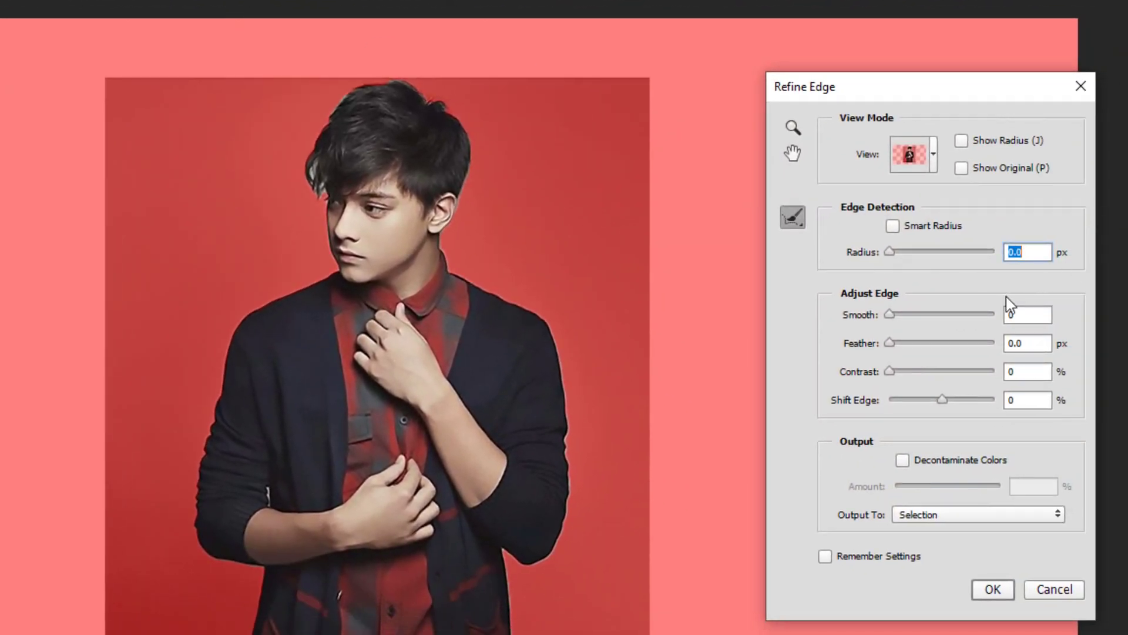
pyautogui.click(893, 226)
pyautogui.moveTo(894, 258); pyautogui.dragTo(901, 258)
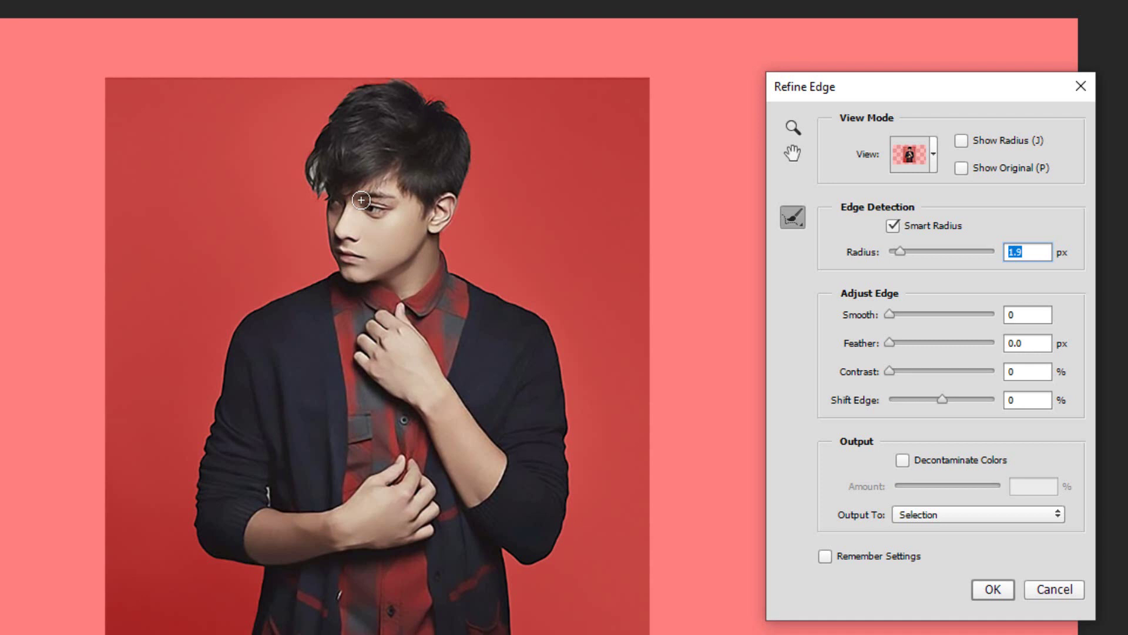
pyautogui.press('[')
pyautogui.press(']')
pyautogui.moveTo(365, 113); pyautogui.dragTo(336, 128)
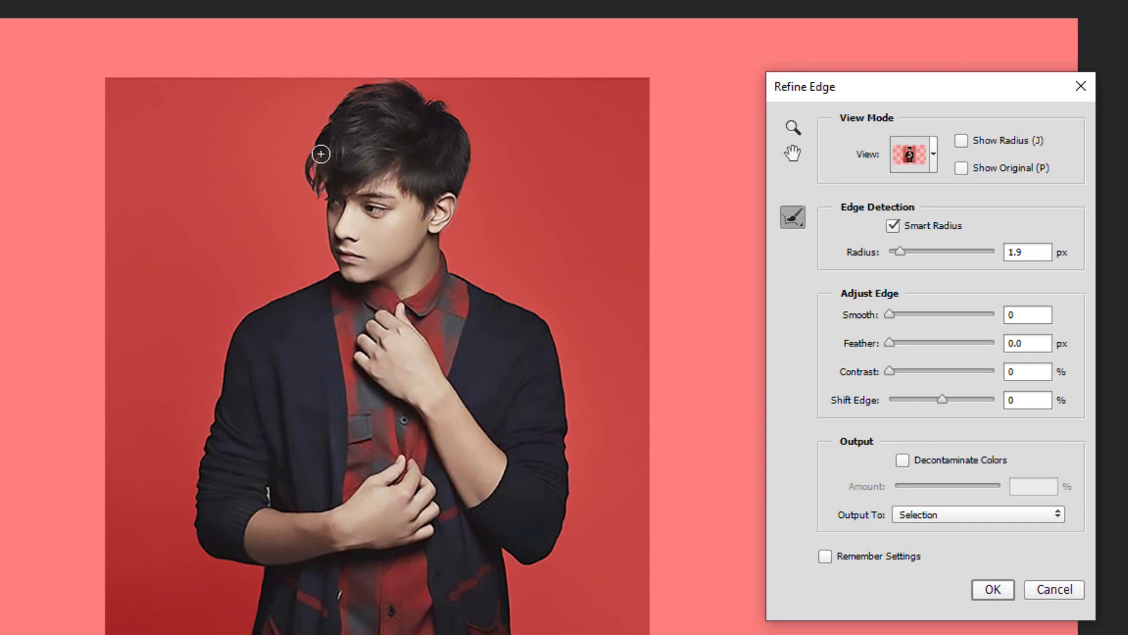
# - Set Smooth to 3 and Decontaminate Colors to 100%, and output a new layer with a layer mask
pyautogui.moveTo(889, 315); pyautogui.dragTo(893, 315)
pyautogui.click(910, 461)
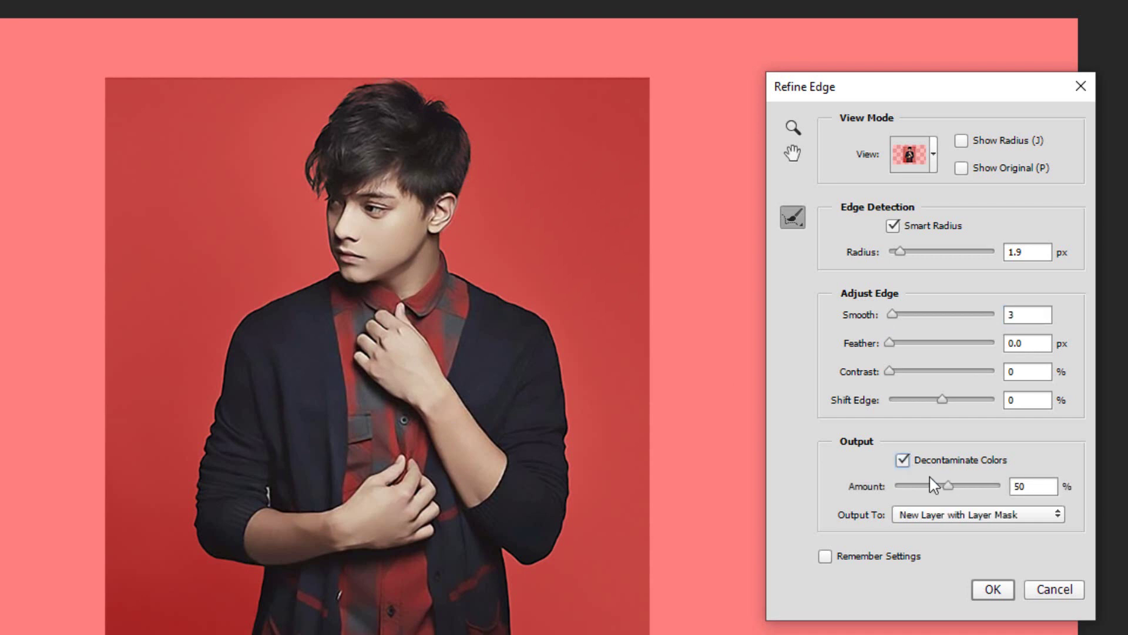
pyautogui.moveTo(950, 487); pyautogui.dragTo(1055, 504)
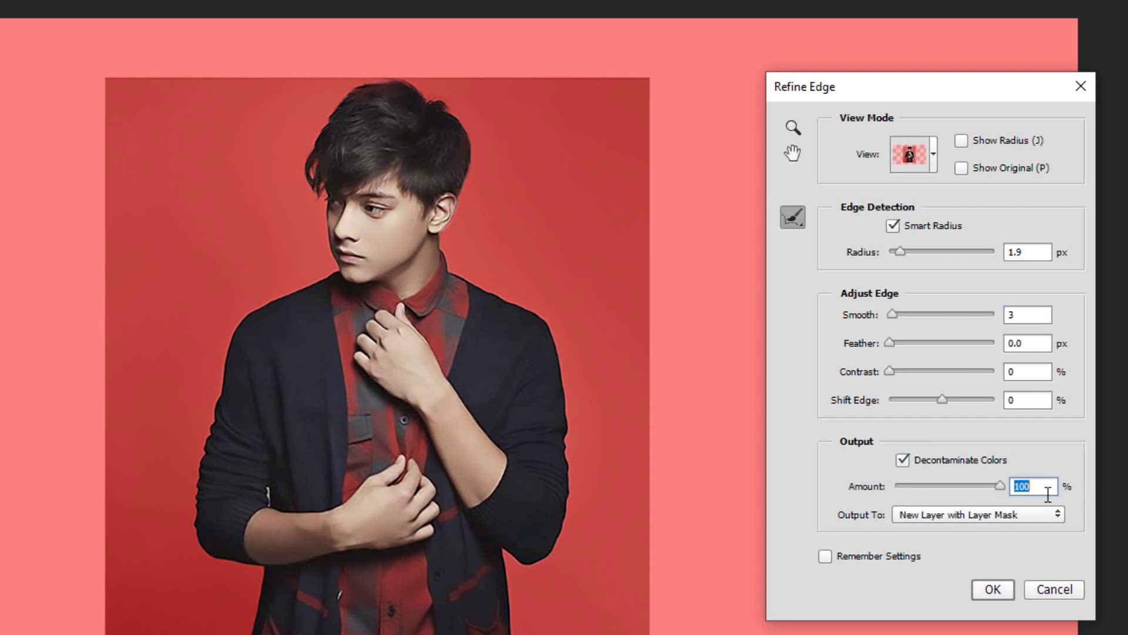
pyautogui.click(993, 590)
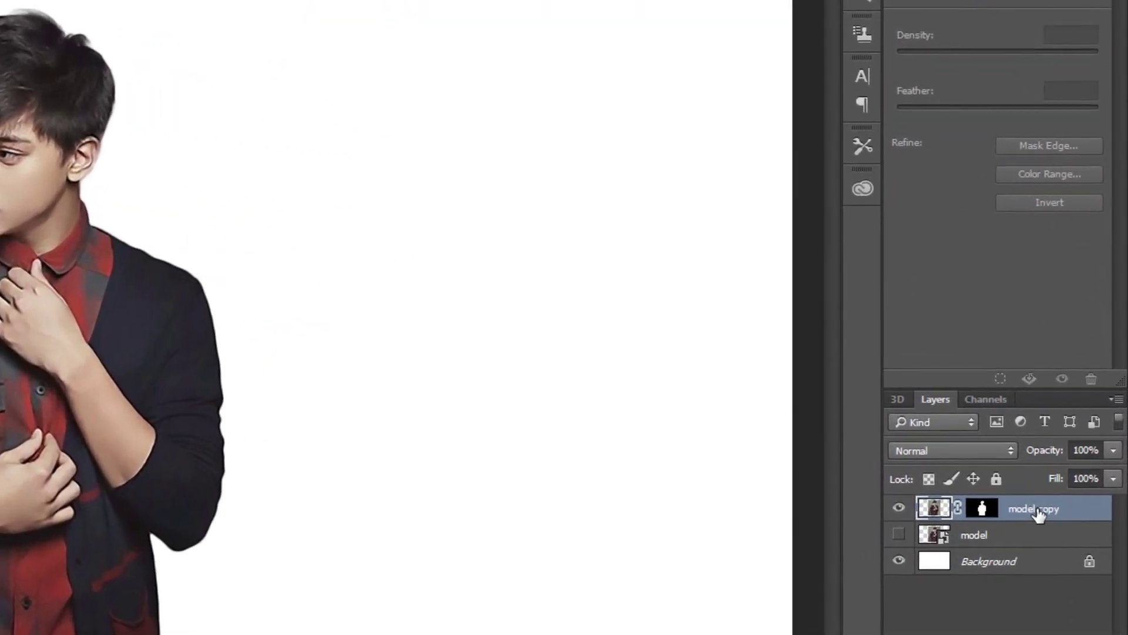
# - Convert the model copy layer to a smart object, then rasterize it
pyautogui.rightClick(1038, 515)
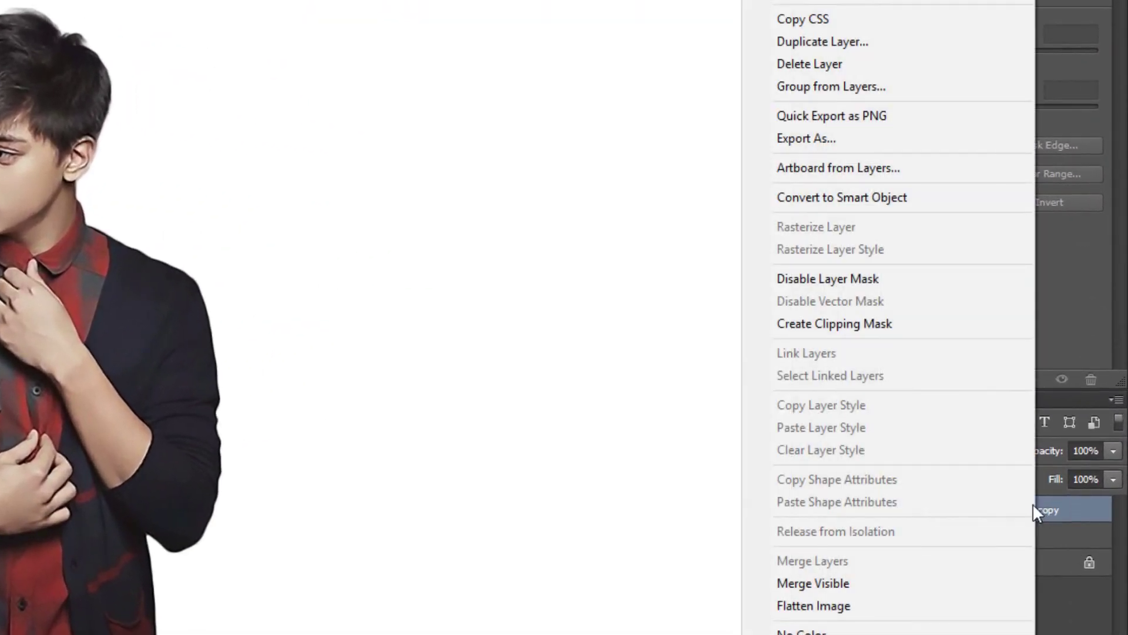
pyautogui.click(881, 201)
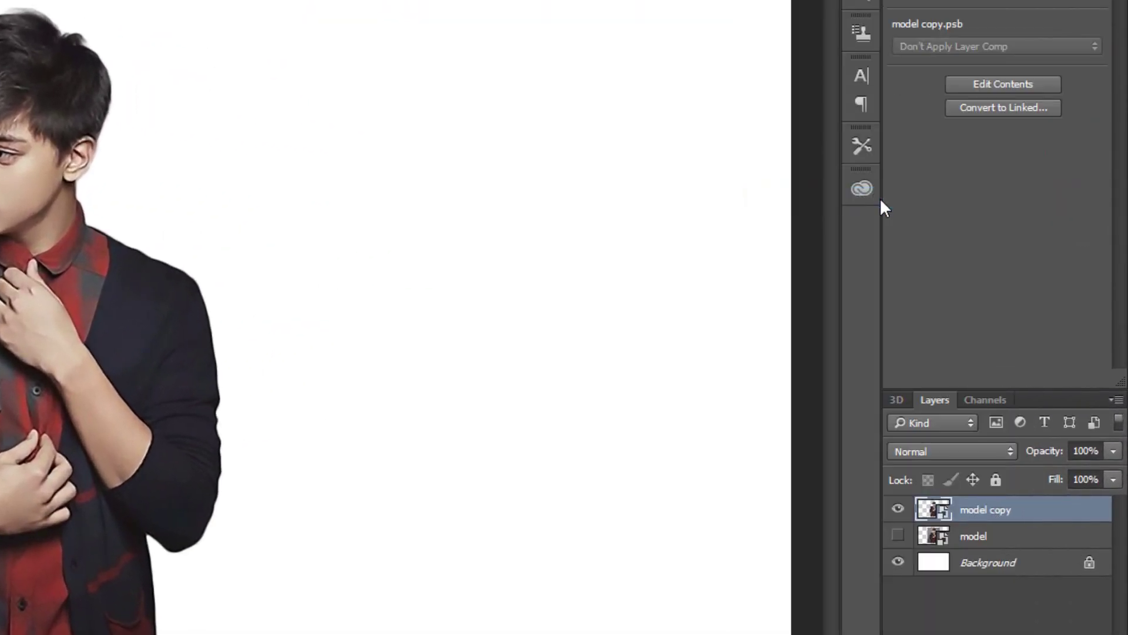
pyautogui.rightClick(999, 516)
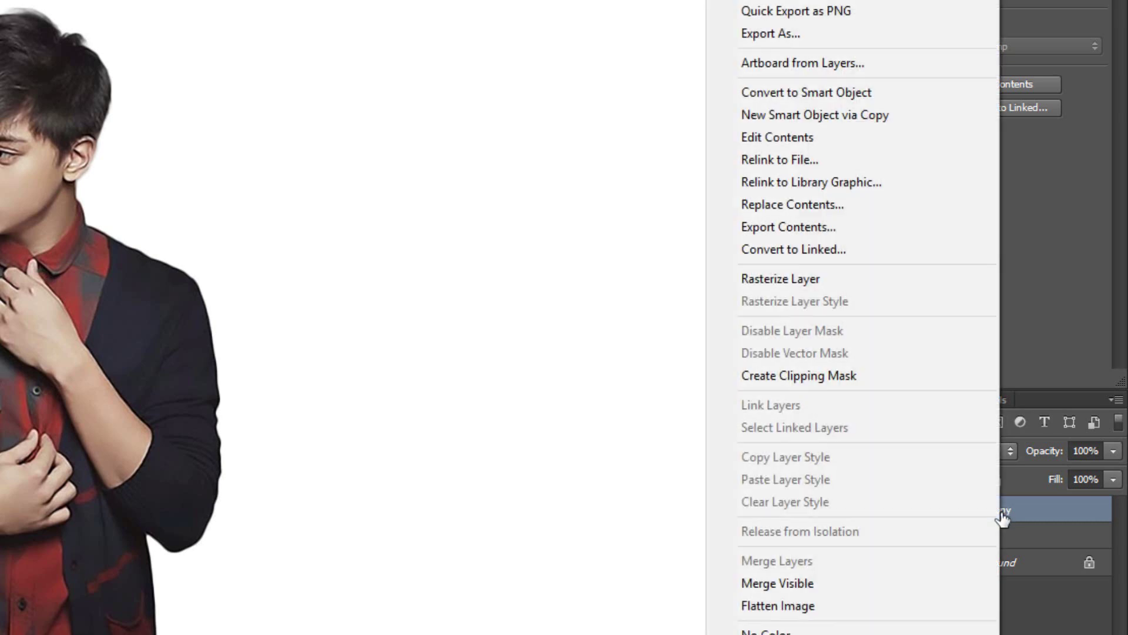
pyautogui.click(813, 277)
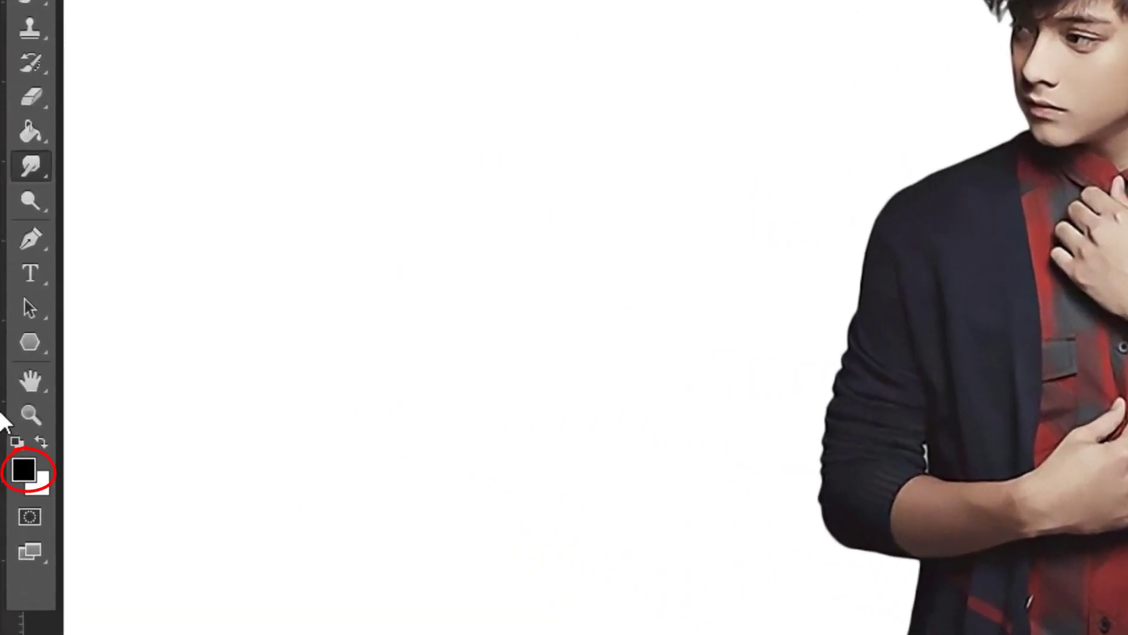
# - Draw a black 3-sided polygon triangle over the portrait
pyautogui.click(44, 345)
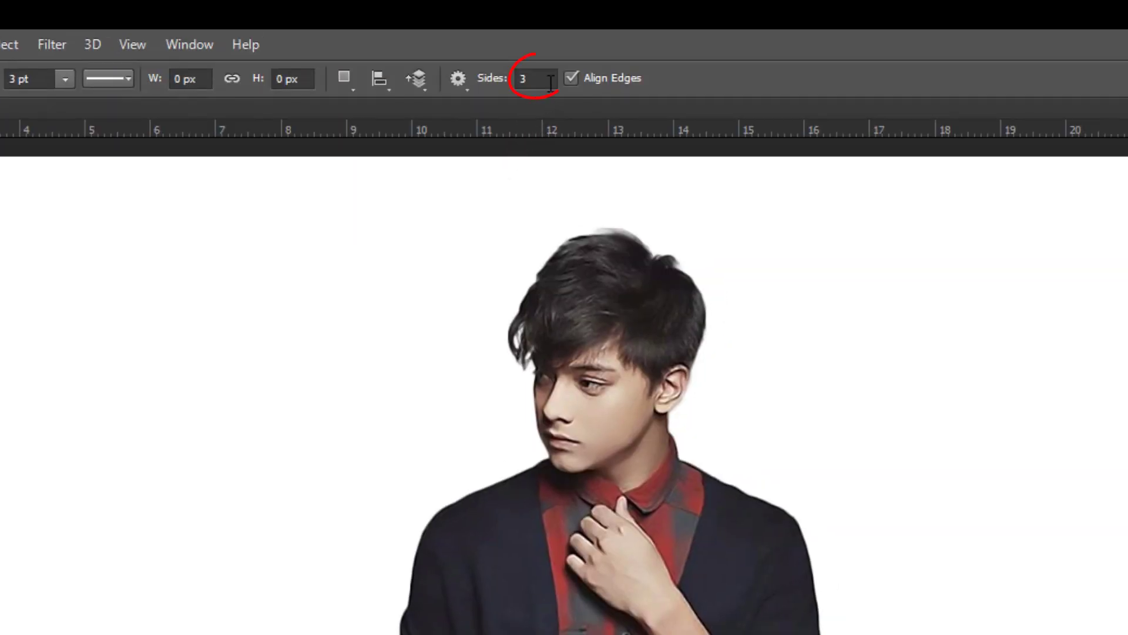
pyautogui.click(551, 78)
pyautogui.press('Return')
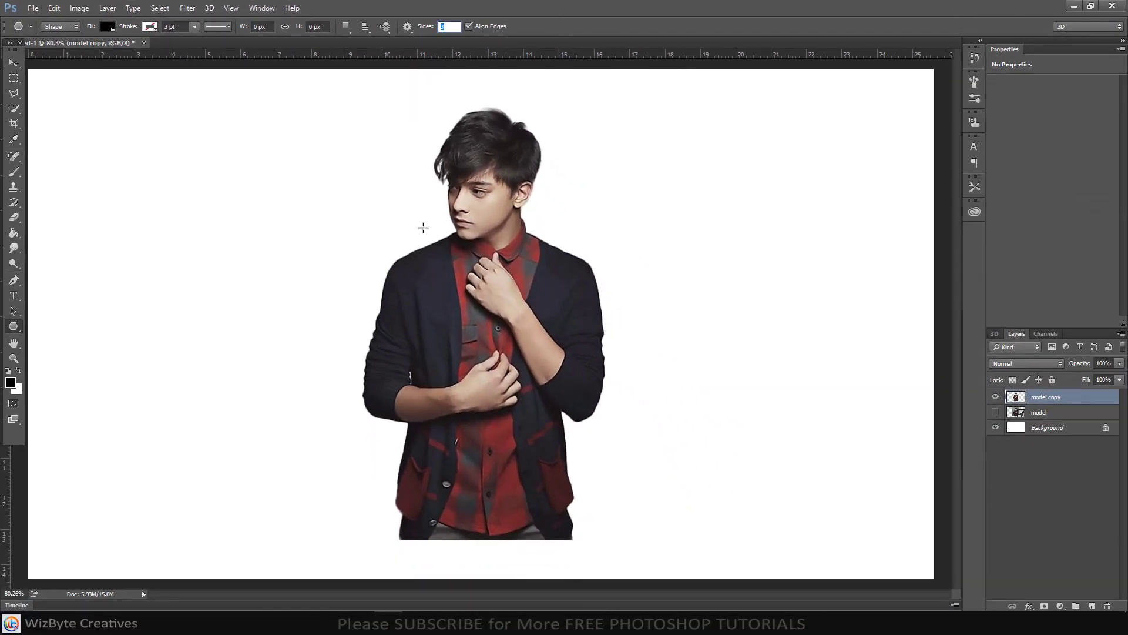
pyautogui.moveTo(423, 227); pyautogui.dragTo(454, 391)
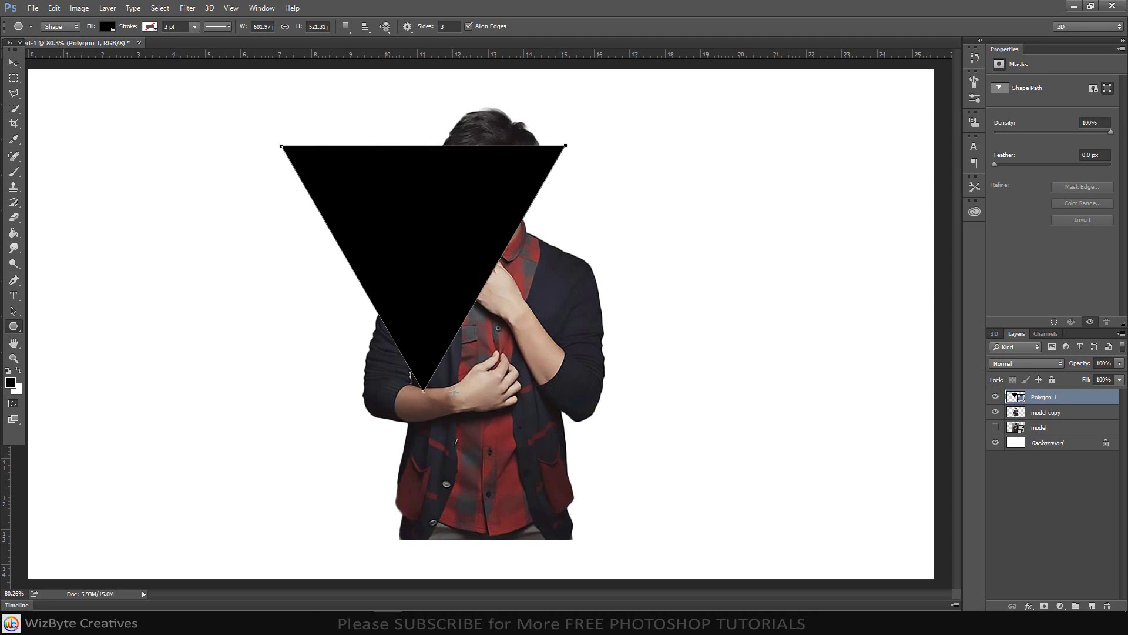
pyautogui.press('Return')
# - Move the triangle down over the man's chest and load Polygon 1's outline as a selection
pyautogui.press('v')
pyautogui.moveTo(433, 234); pyautogui.dragTo(501, 345)
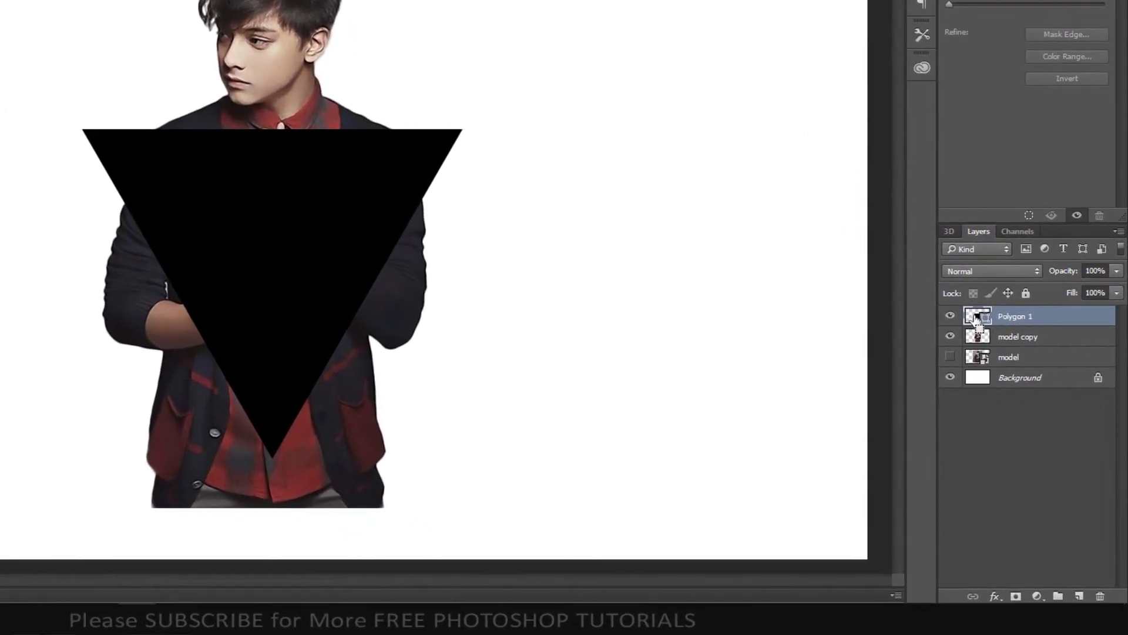
pyautogui.keyDown('ctrl'); pyautogui.click(977, 318); pyautogui.keyUp('ctrl')
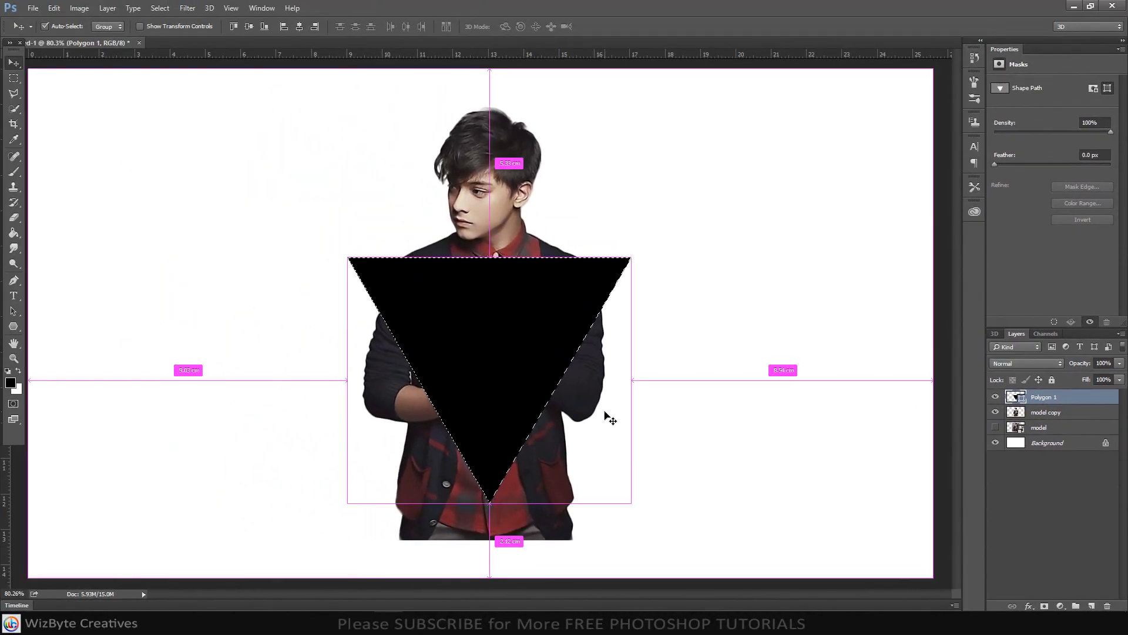
# - Invert the selection and set up a hard round Eraser on the model copy layer
pyautogui.hotkey('ctrl', 'shift', 'i')
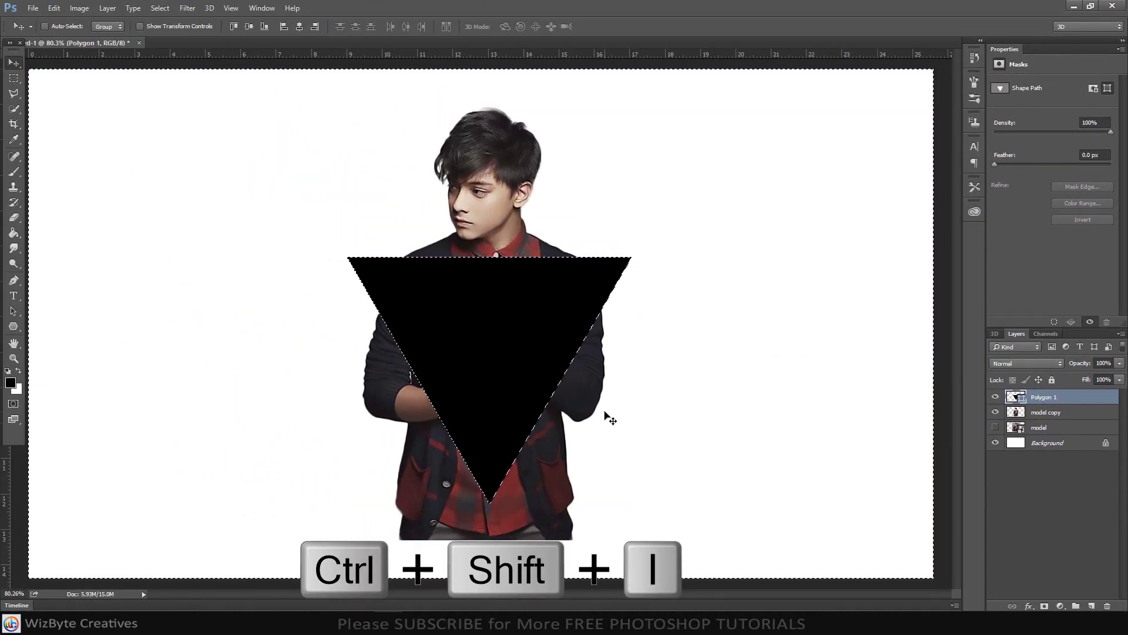
pyautogui.click(1036, 418)
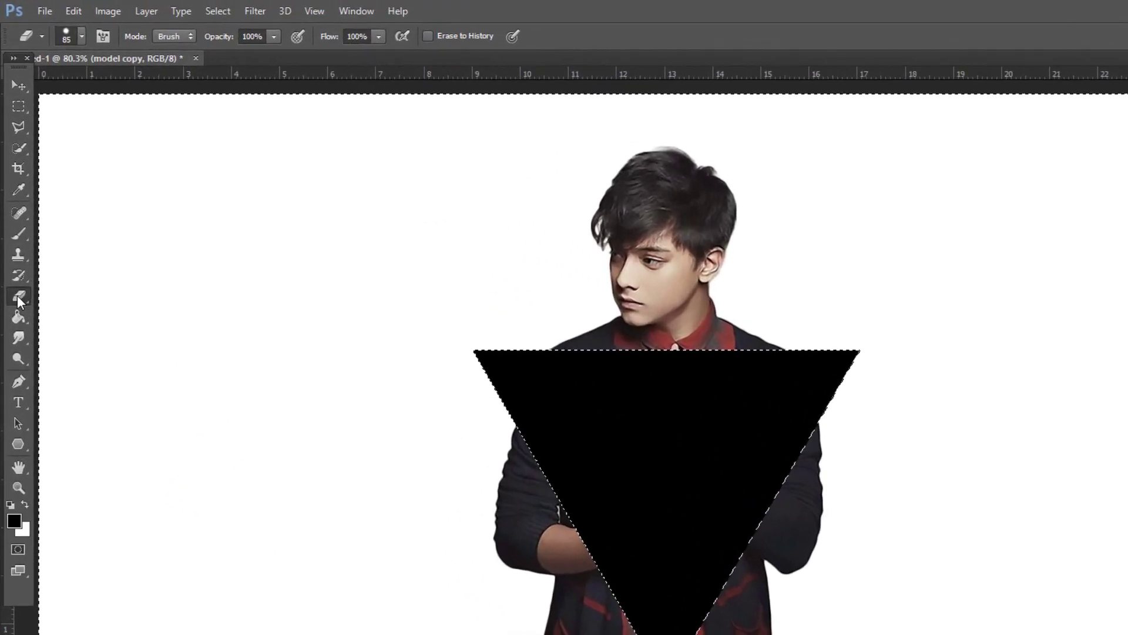
pyautogui.click(13, 217)
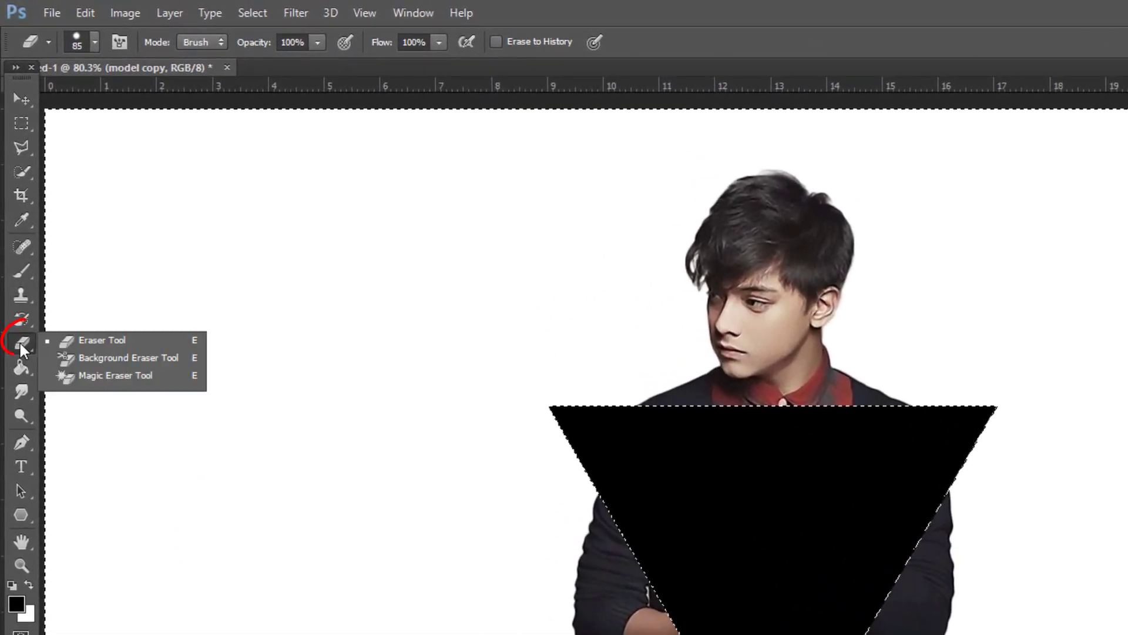
pyautogui.click(83, 340)
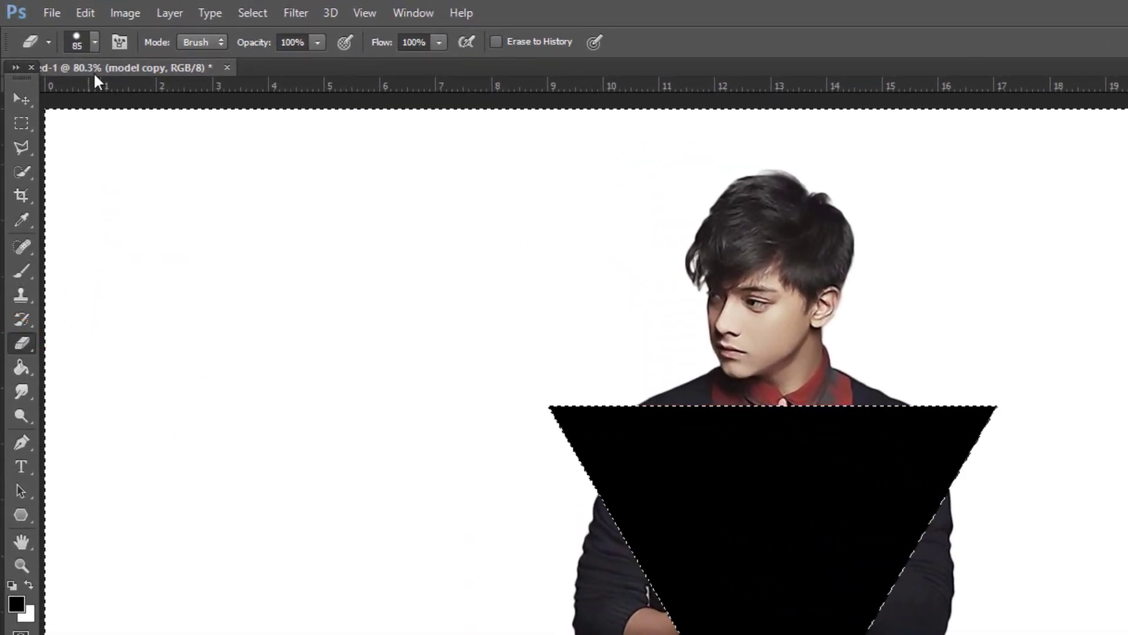
pyautogui.click(94, 42)
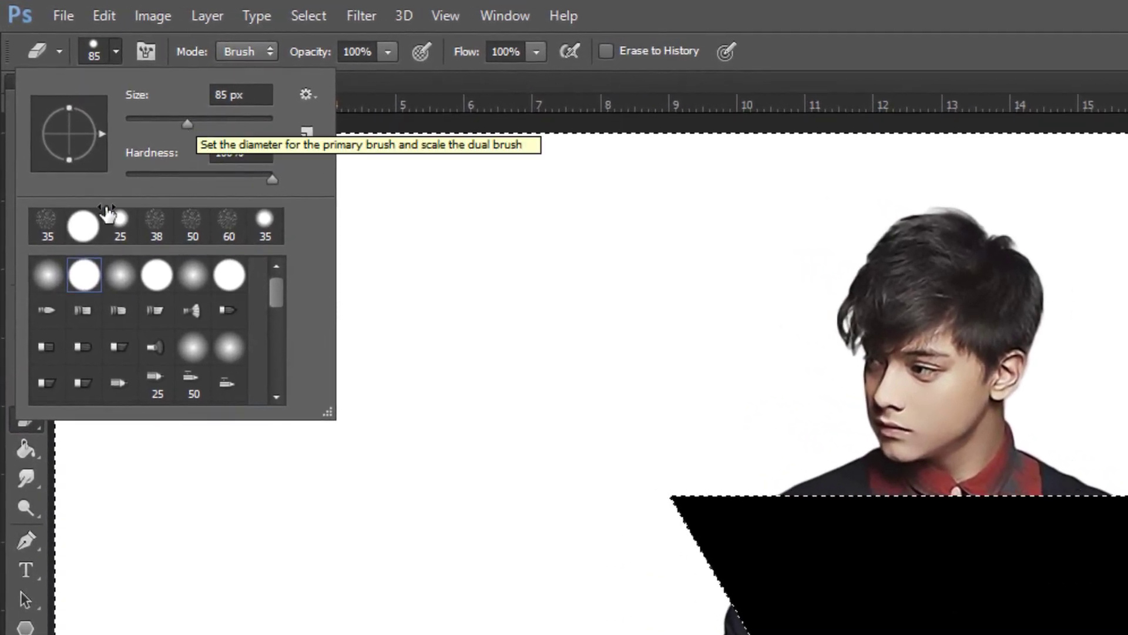
pyautogui.click(85, 275)
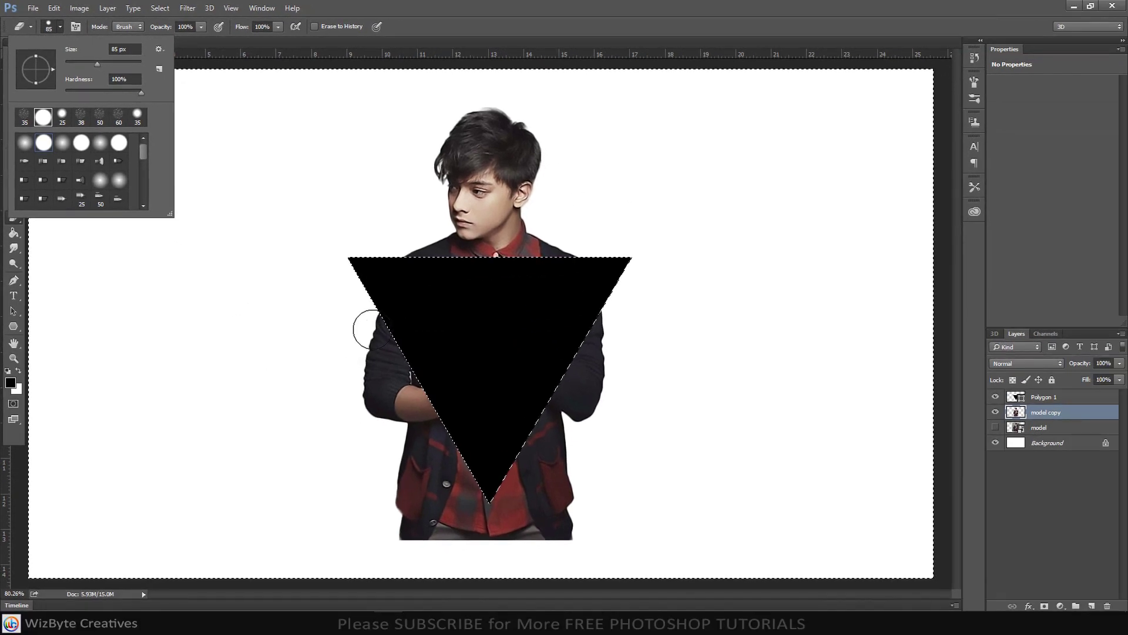
# - Erase the arm and jacket outside the triangle, deselect, and place Polygon 1 below model copy
pyautogui.moveTo(370, 329)
pyautogui.mouseDown()
pyautogui.moveTo(392, 404)
pyautogui.moveTo(444, 476)
pyautogui.moveTo(428, 477)
pyautogui.moveTo(364, 408)
pyautogui.mouseUp()
pyautogui.moveTo(497, 514)
pyautogui.mouseDown()
pyautogui.moveTo(567, 414)
pyautogui.moveTo(567, 466)
pyautogui.moveTo(546, 521)
pyautogui.mouseUp()
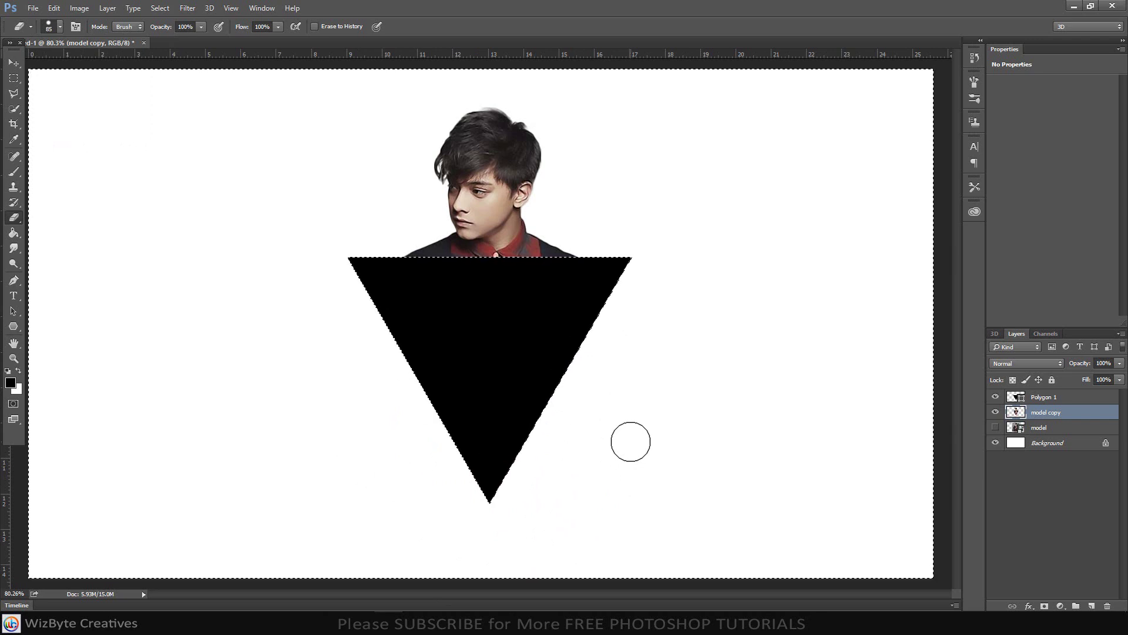
pyautogui.hotkey('ctrl', 'd')
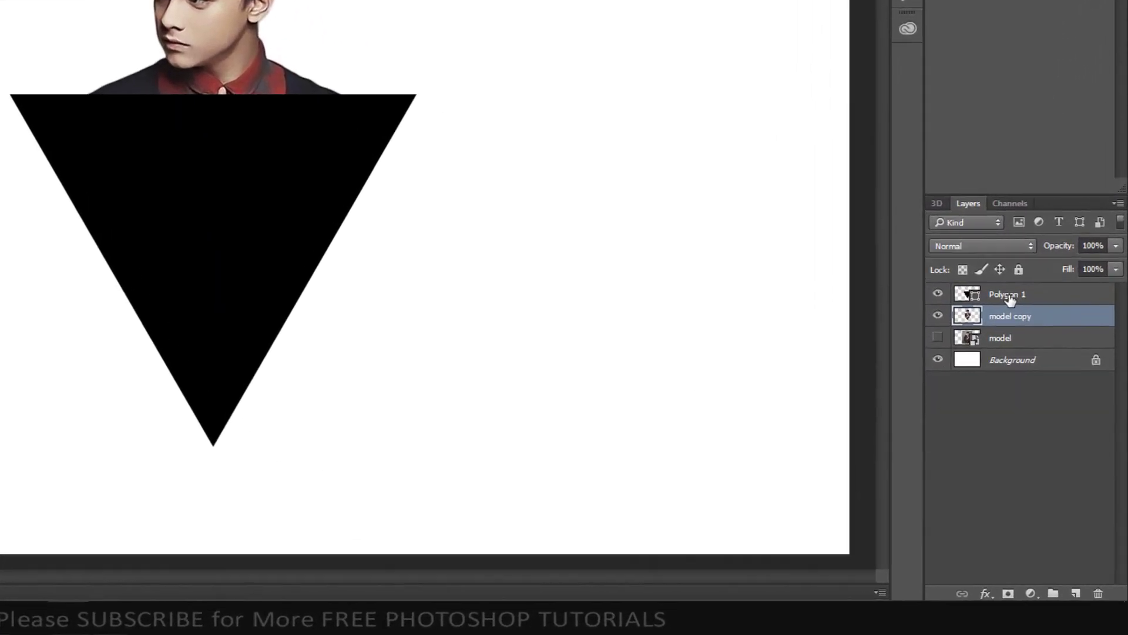
pyautogui.click(1008, 296)
pyautogui.moveTo(1002, 276); pyautogui.dragTo(1003, 297)
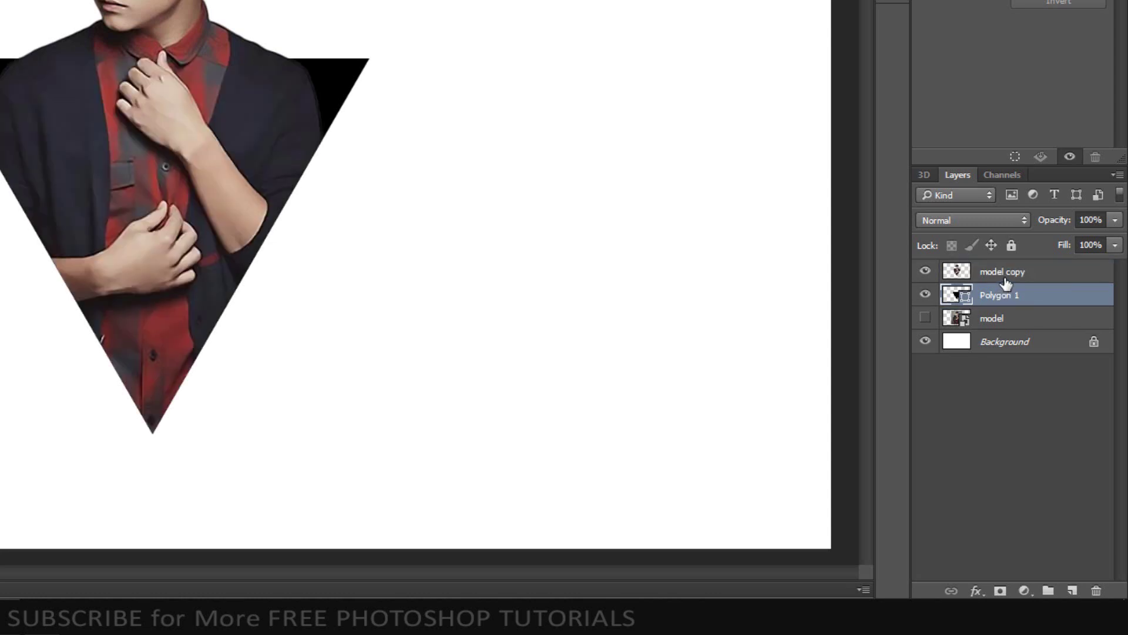
# - Merge model copy and Polygon 1, centre the result, and scale it to 93%
pyautogui.keyDown('shift'); pyautogui.click(1006, 272); pyautogui.keyUp('shift')
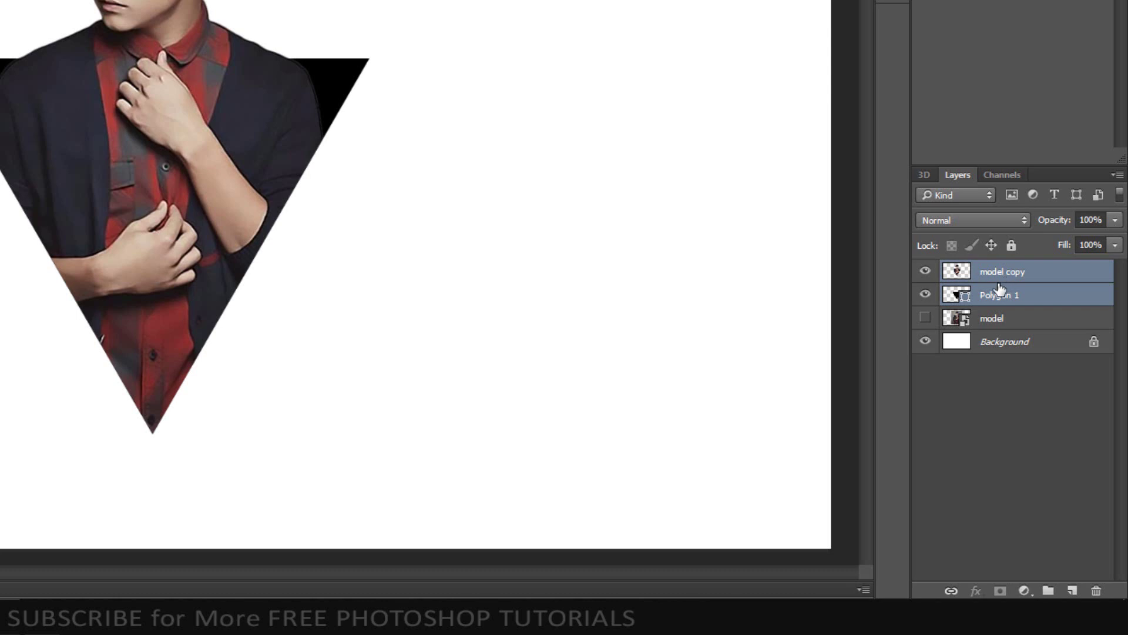
pyautogui.hotkey('ctrl', 'e')
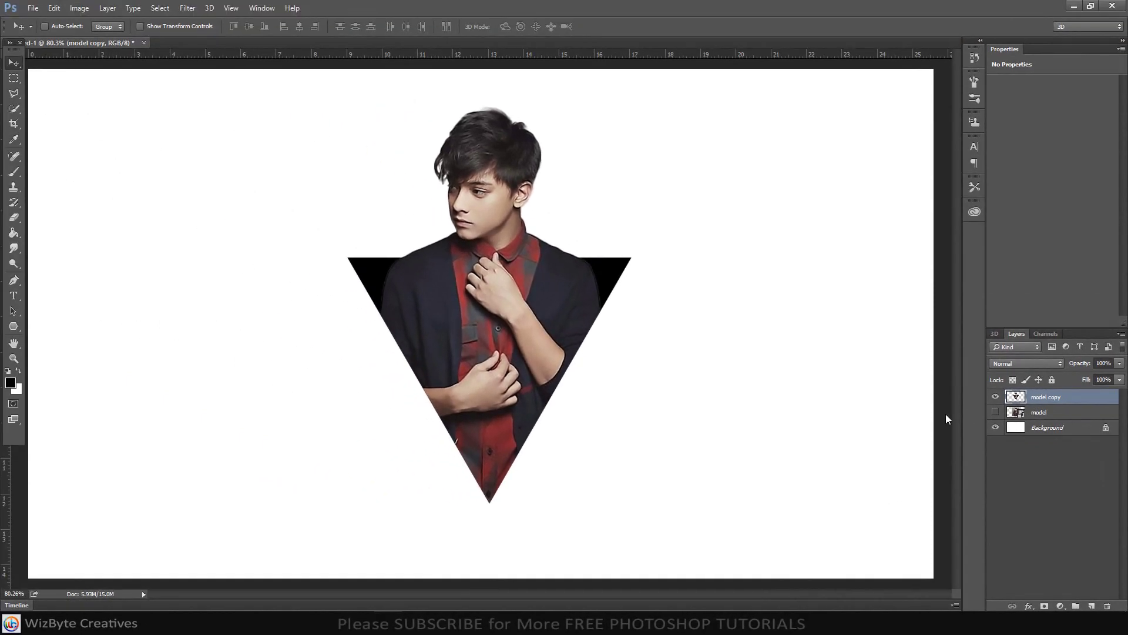
pyautogui.moveTo(484, 317); pyautogui.dragTo(476, 317)
pyautogui.hotkey('ctrl', 't')
pyautogui.moveTo(620, 106); pyautogui.dragTo(617, 119)
pyautogui.moveTo(539, 294); pyautogui.dragTo(539, 273)
pyautogui.click(534, 27)
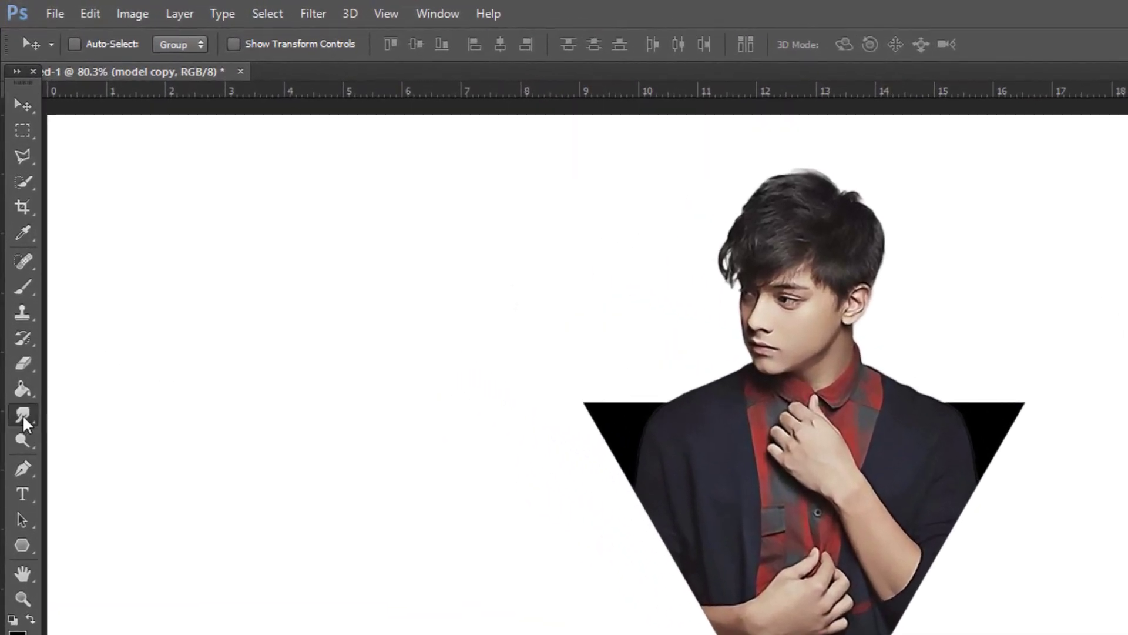
# - Set the Smudge tool to the Rough Round Bristle brush, resized from 100 px to 35 px
pyautogui.click(14, 248)
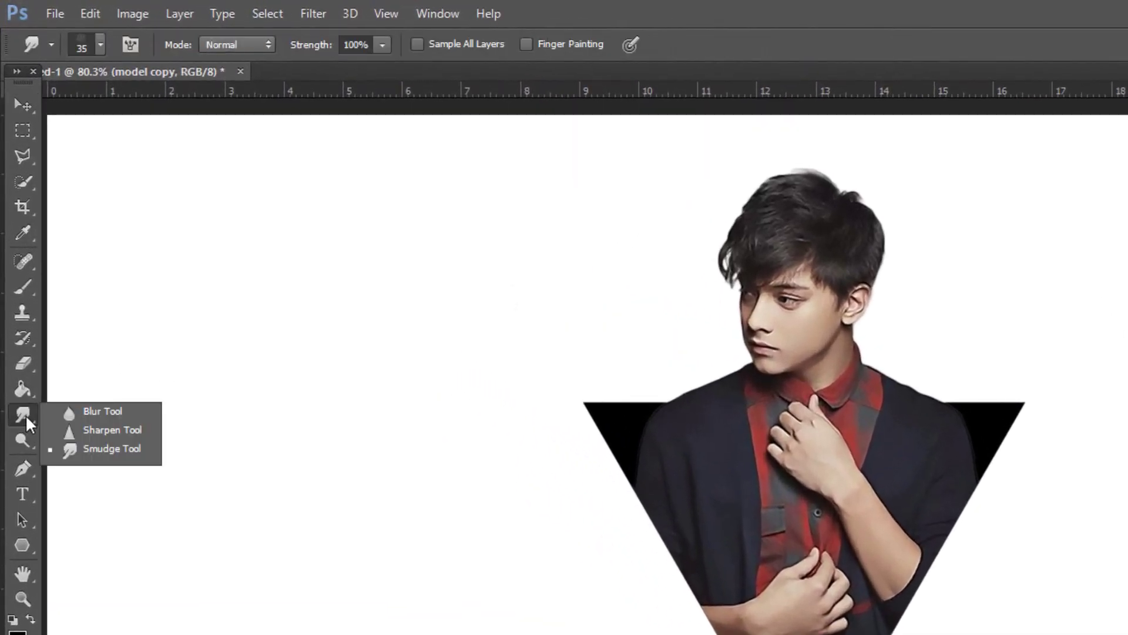
pyautogui.click(91, 454)
pyautogui.click(100, 44)
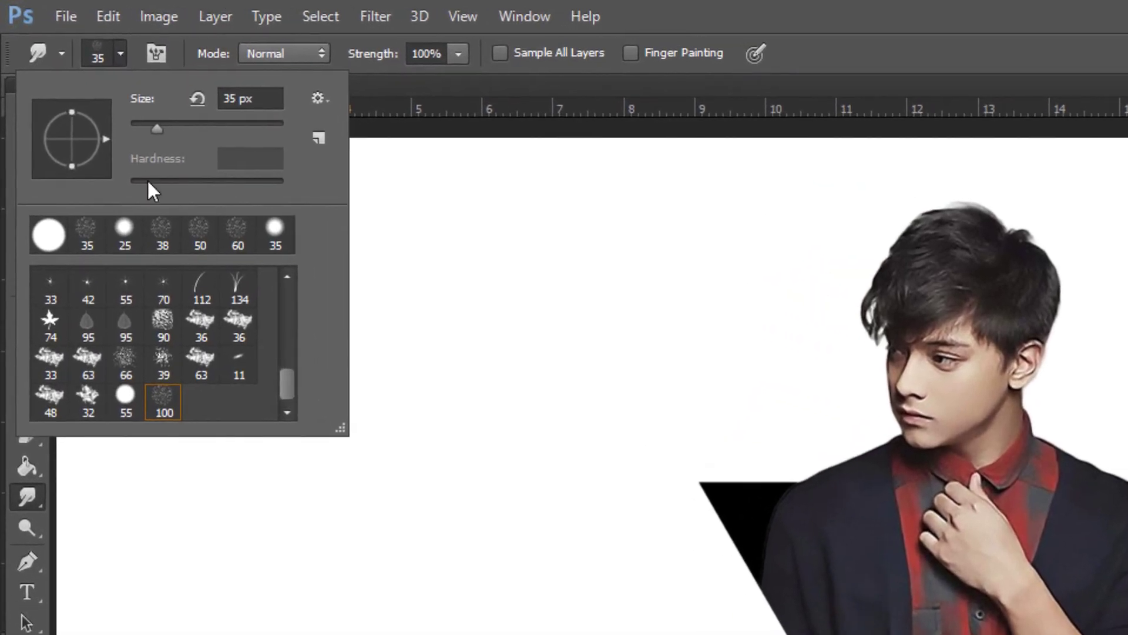
pyautogui.click(165, 406)
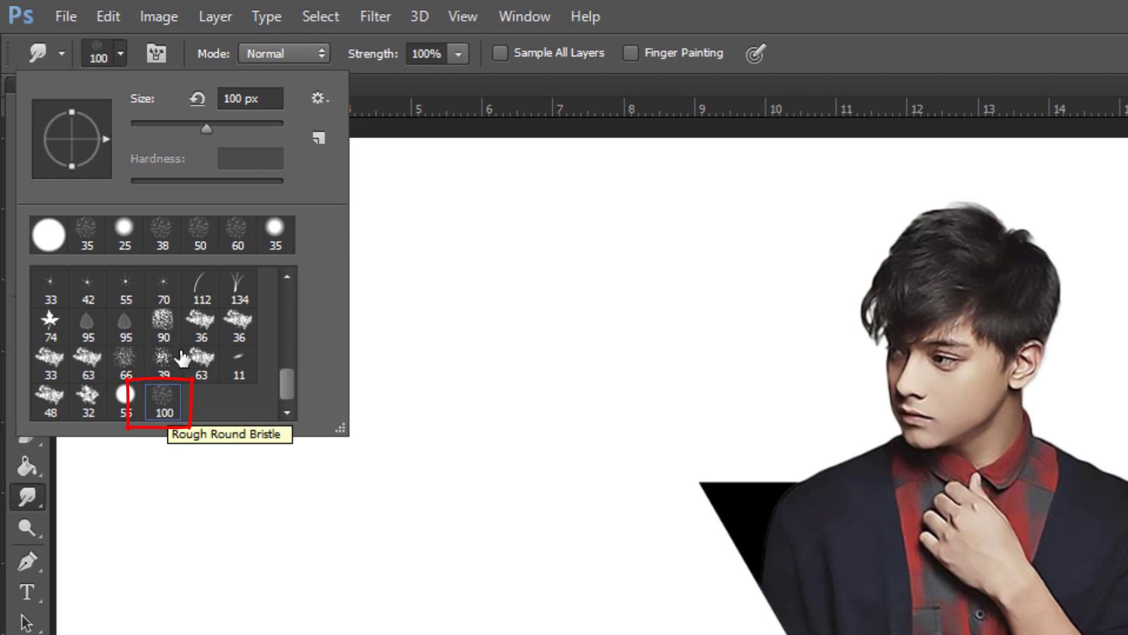
pyautogui.moveTo(205, 128); pyautogui.dragTo(156, 129)
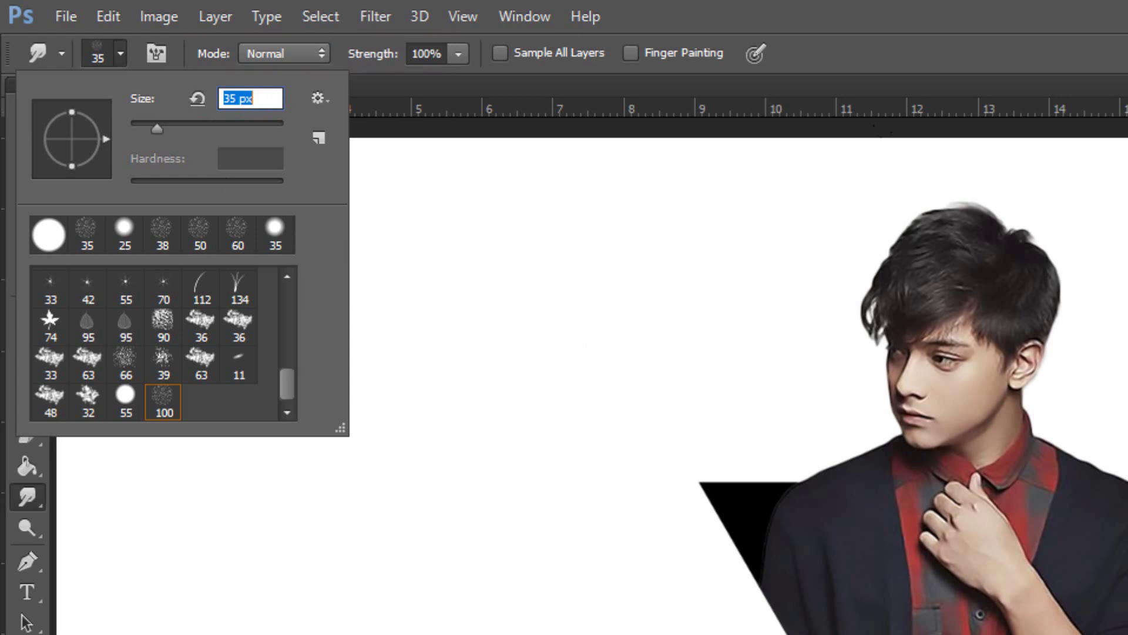
pyautogui.press('Return')
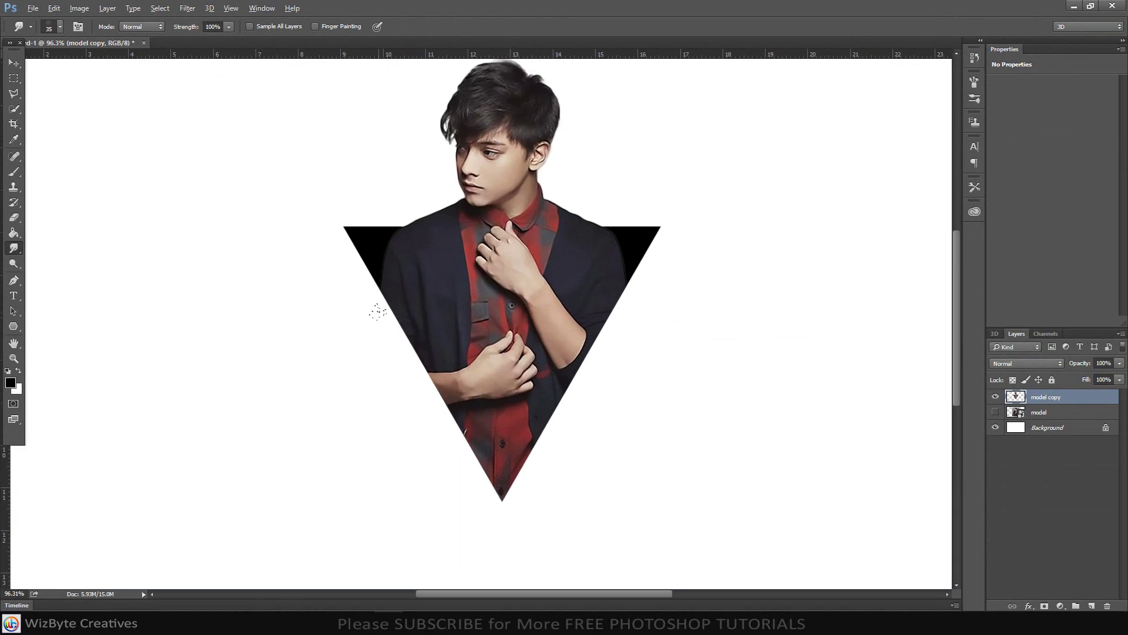
# - Smudge the triangle's left and lower-left edges and bottom tip into downward streaks
pyautogui.scroll(4, 379, 308)
pyautogui.scroll(-1, 392, 302)
pyautogui.scroll(-1, 393, 302)
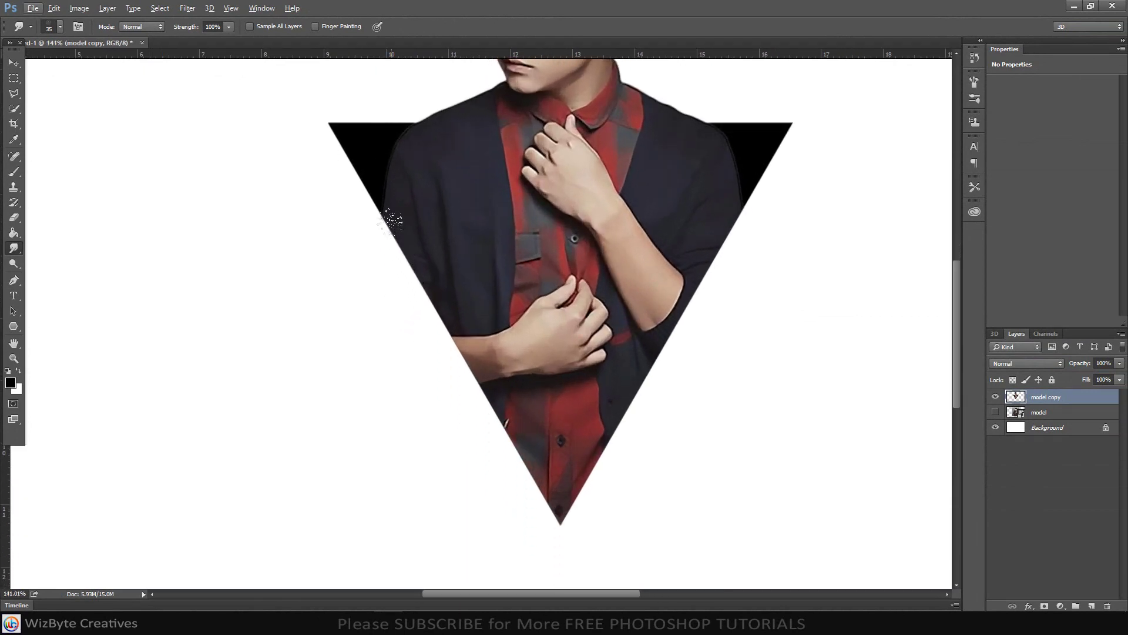
pyautogui.moveTo(383, 212); pyautogui.dragTo(390, 273)
pyautogui.moveTo(396, 232); pyautogui.dragTo(401, 324)
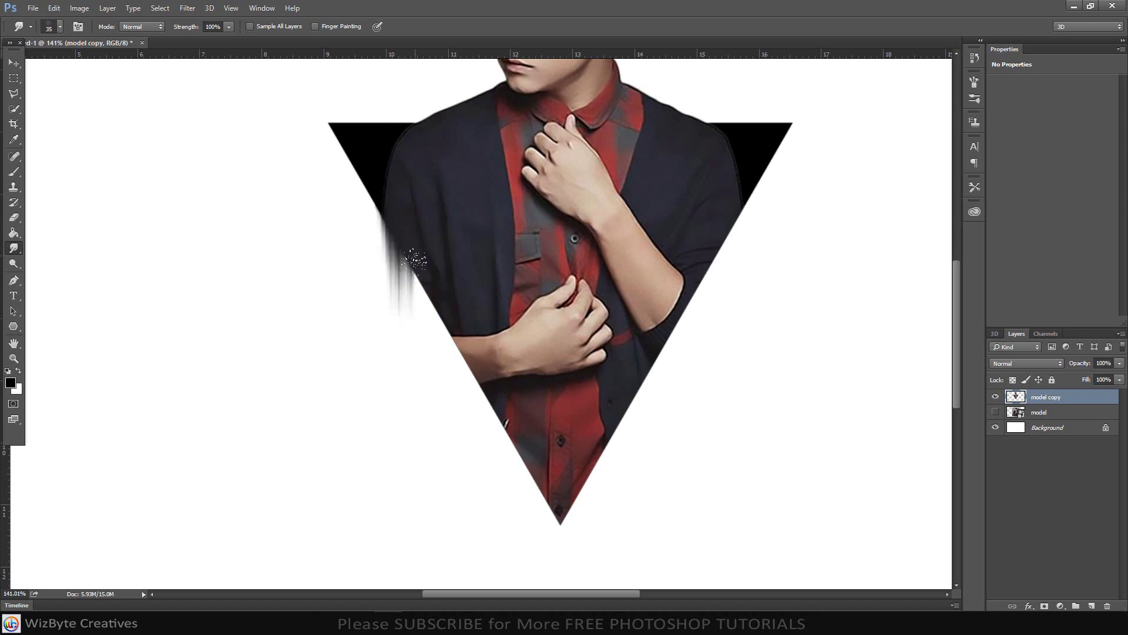
pyautogui.moveTo(414, 254); pyautogui.dragTo(420, 346)
pyautogui.moveTo(429, 281); pyautogui.dragTo(429, 347)
pyautogui.moveTo(438, 300); pyautogui.dragTo(438, 382)
pyautogui.moveTo(447, 319); pyautogui.dragTo(458, 414)
pyautogui.moveTo(467, 355); pyautogui.dragTo(476, 423)
pyautogui.moveTo(485, 379); pyautogui.dragTo(488, 458)
pyautogui.moveTo(496, 401); pyautogui.dragTo(498, 470)
pyautogui.moveTo(510, 423); pyautogui.dragTo(511, 487)
pyautogui.moveTo(526, 441); pyautogui.dragTo(529, 517)
pyautogui.moveTo(537, 463); pyautogui.dragTo(536, 535)
pyautogui.moveTo(544, 494)
pyautogui.mouseDown()
pyautogui.moveTo(550, 579)
pyautogui.moveTo(564, 582)
pyautogui.mouseUp()
pyautogui.moveTo(573, 496); pyautogui.dragTo(576, 550)
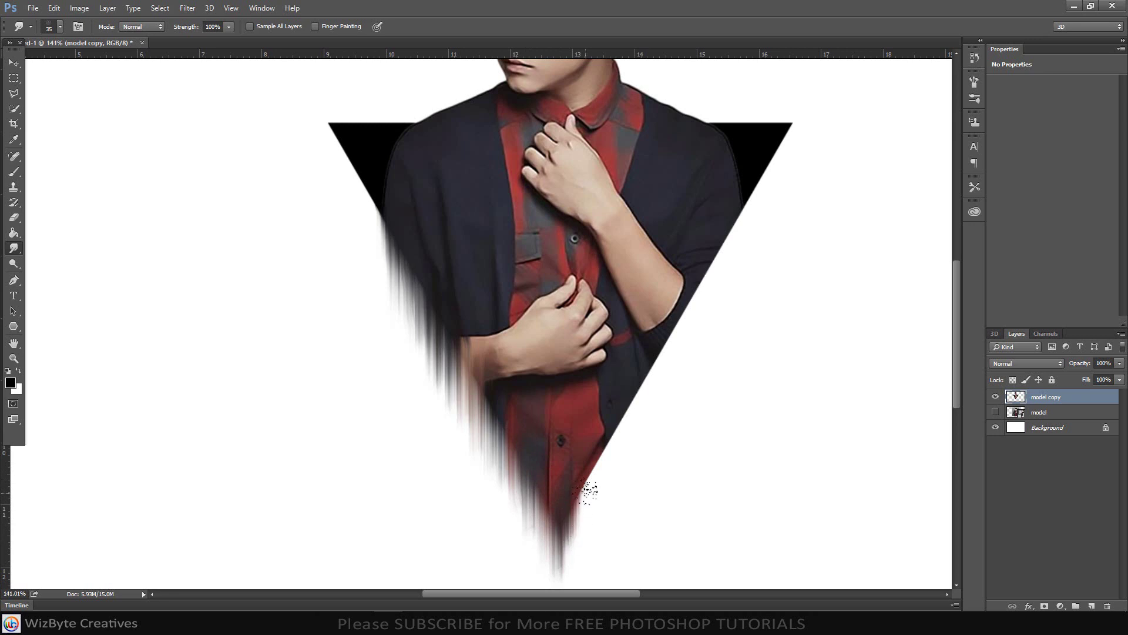
# - Smudge the triangle's lower-right and right edges into downward streaks onto the white
pyautogui.moveTo(584, 470); pyautogui.dragTo(587, 543)
pyautogui.moveTo(595, 450)
pyautogui.mouseDown()
pyautogui.moveTo(594, 529)
pyautogui.moveTo(604, 517)
pyautogui.mouseUp()
pyautogui.moveTo(614, 418); pyautogui.dragTo(617, 493)
pyautogui.moveTo(617, 391); pyautogui.dragTo(624, 473)
pyautogui.moveTo(632, 375); pyautogui.dragTo(639, 457)
pyautogui.moveTo(652, 358); pyautogui.dragTo(657, 435)
pyautogui.moveTo(661, 322); pyautogui.dragTo(665, 402)
pyautogui.moveTo(676, 305)
pyautogui.mouseDown()
pyautogui.moveTo(675, 388)
pyautogui.moveTo(702, 361)
pyautogui.mouseUp()
pyautogui.moveTo(708, 262); pyautogui.dragTo(712, 335)
pyautogui.moveTo(720, 235); pyautogui.dragTo(724, 311)
pyautogui.moveTo(741, 203); pyautogui.dragTo(745, 256)
pyautogui.moveTo(655, 367)
pyautogui.mouseDown()
pyautogui.moveTo(658, 418)
pyautogui.moveTo(642, 459)
pyautogui.mouseUp()
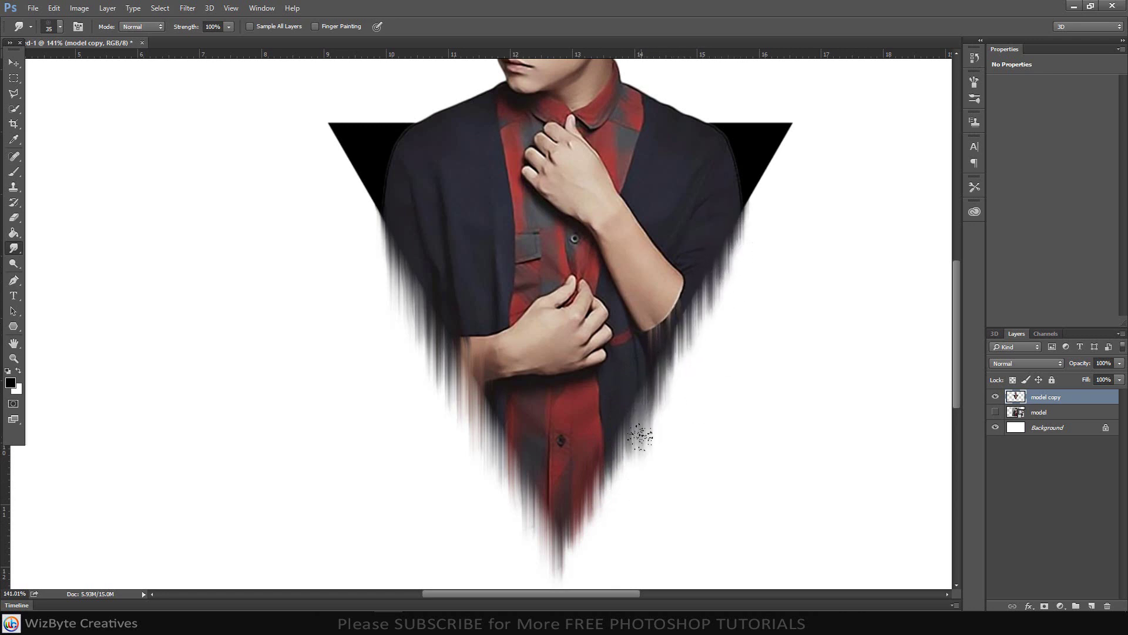
pyautogui.scroll(-5, 635, 448)
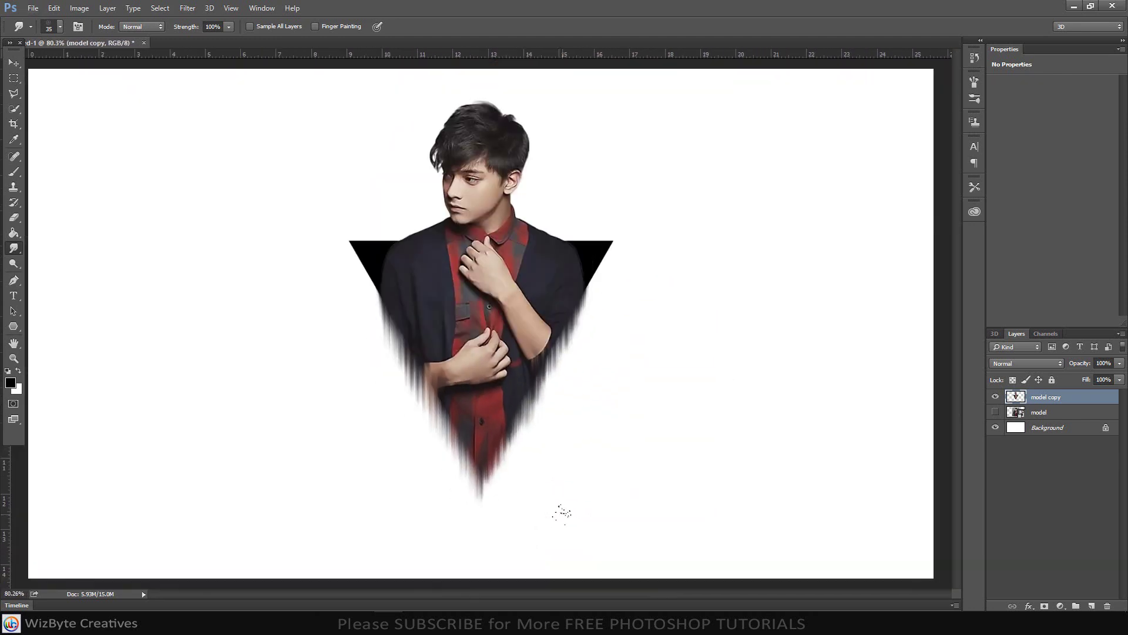
# - Add a Levels adjustment layer with the black input at 29 and midtones at 1.18
pyautogui.press('v')
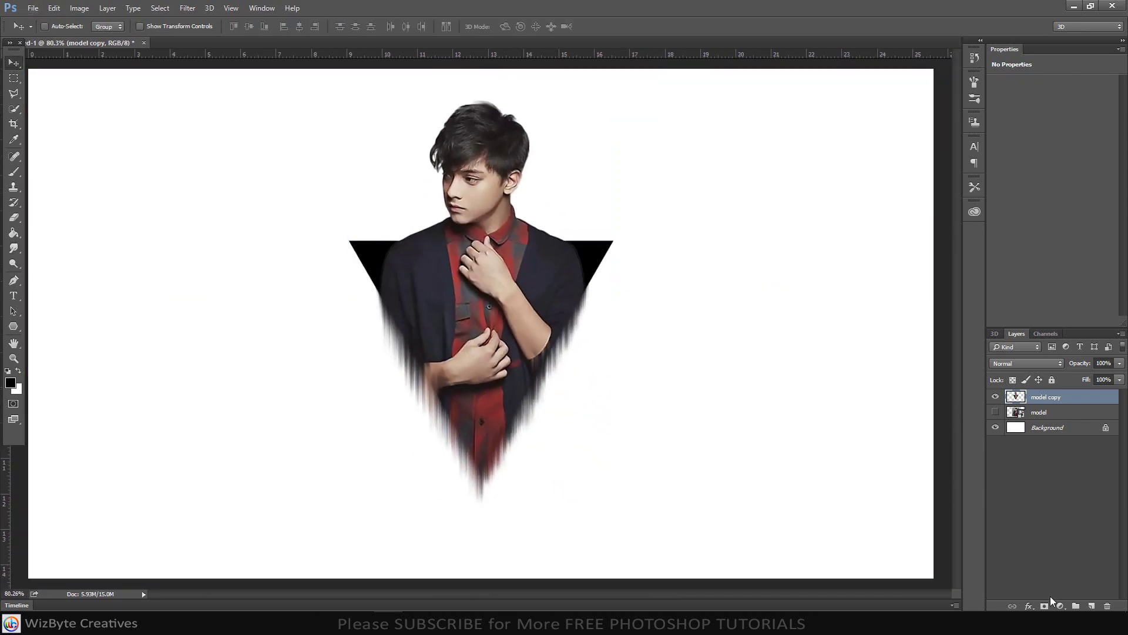
pyautogui.click(1059, 606)
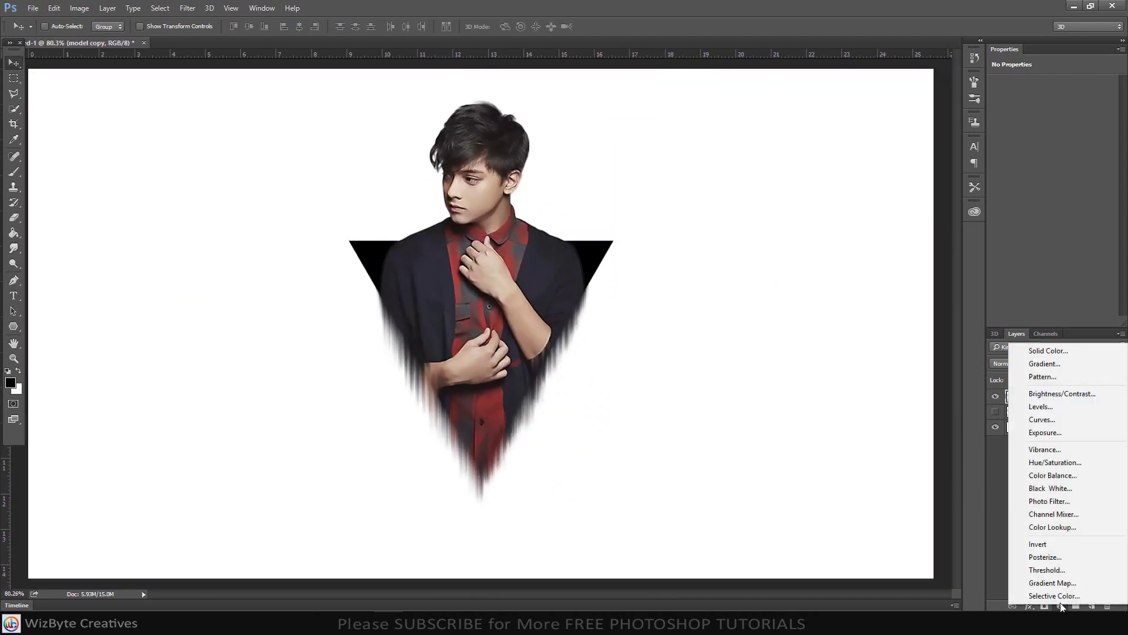
pyautogui.click(1043, 408)
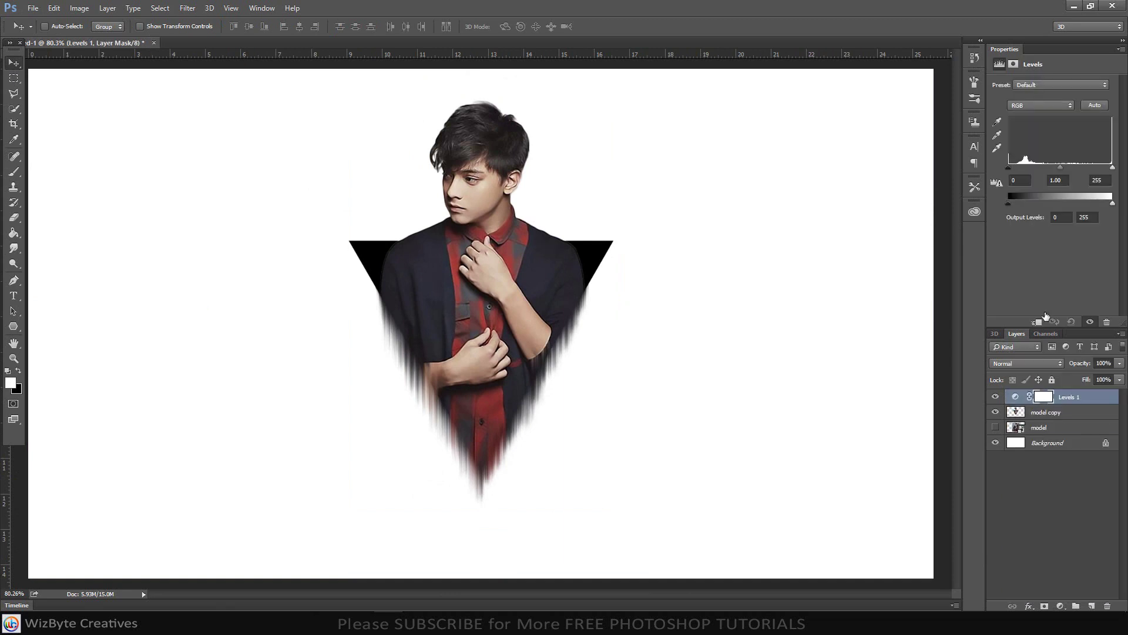
pyautogui.moveTo(1010, 170); pyautogui.dragTo(1020, 172)
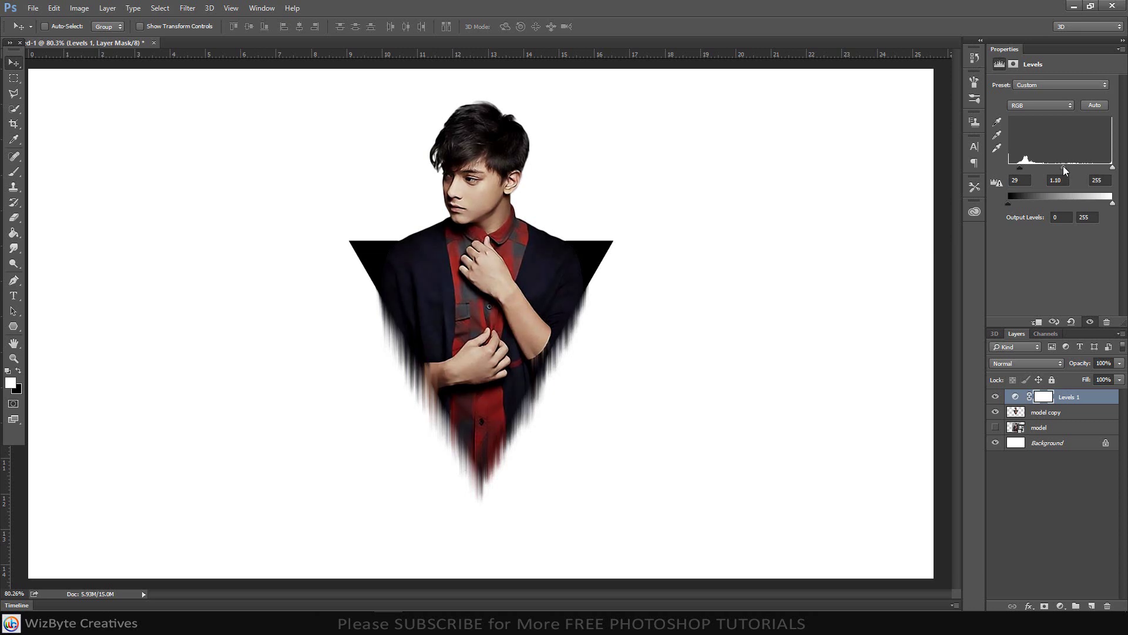
pyautogui.moveTo(1063, 170); pyautogui.dragTo(1065, 171)
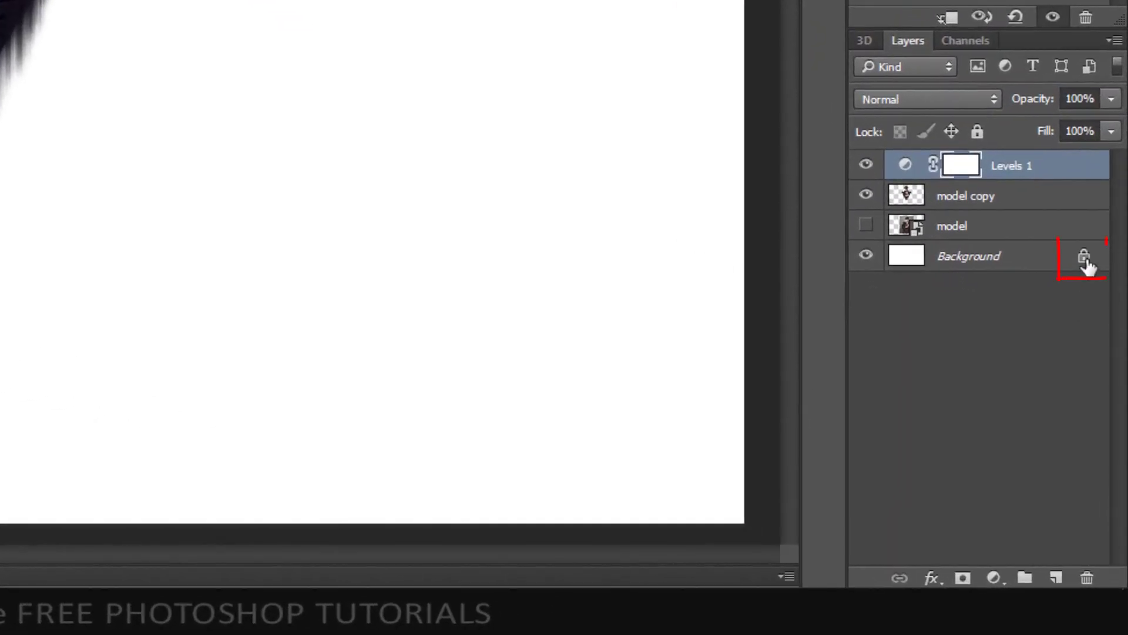
# - Unlock the Background into Layer 0 and add a Gradient Overlay effect to it
pyautogui.click(1105, 444)
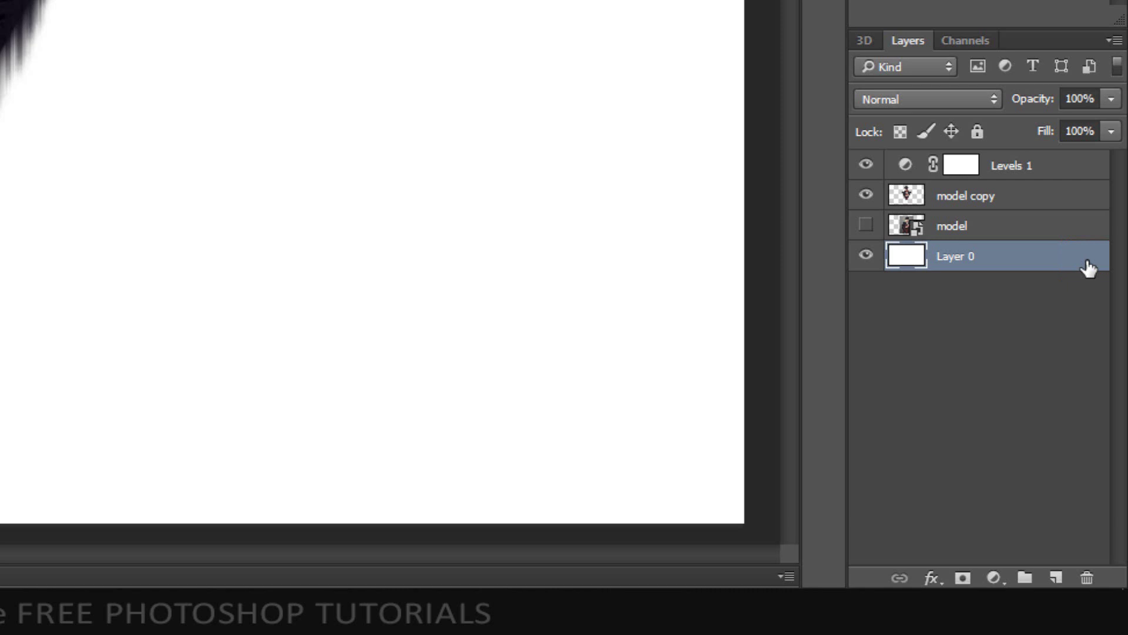
pyautogui.click(932, 577)
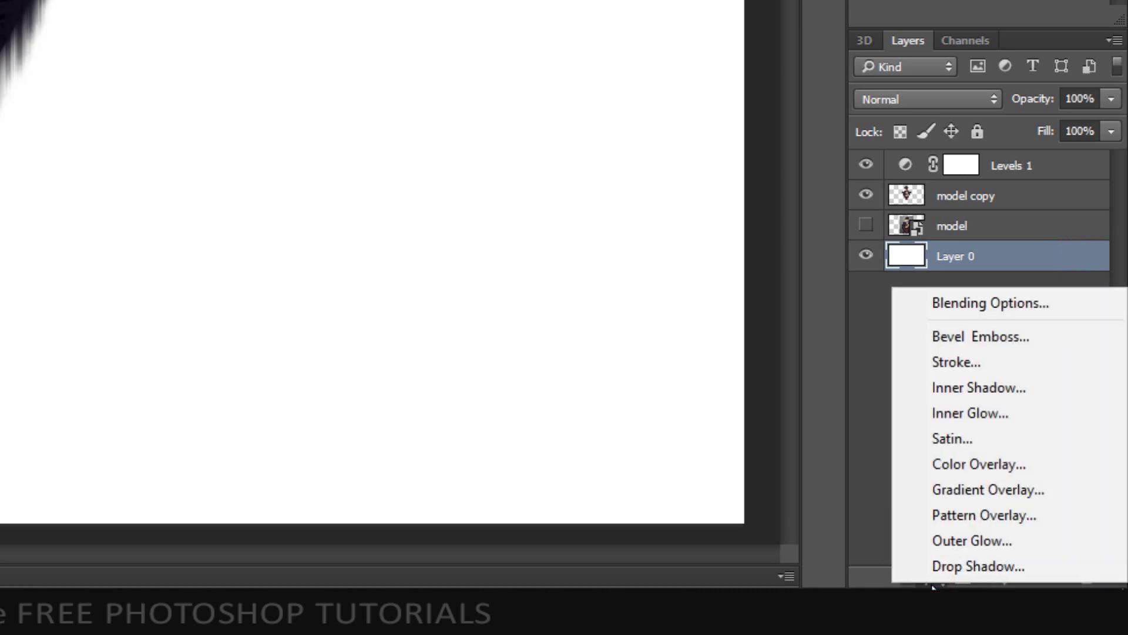
pyautogui.click(977, 489)
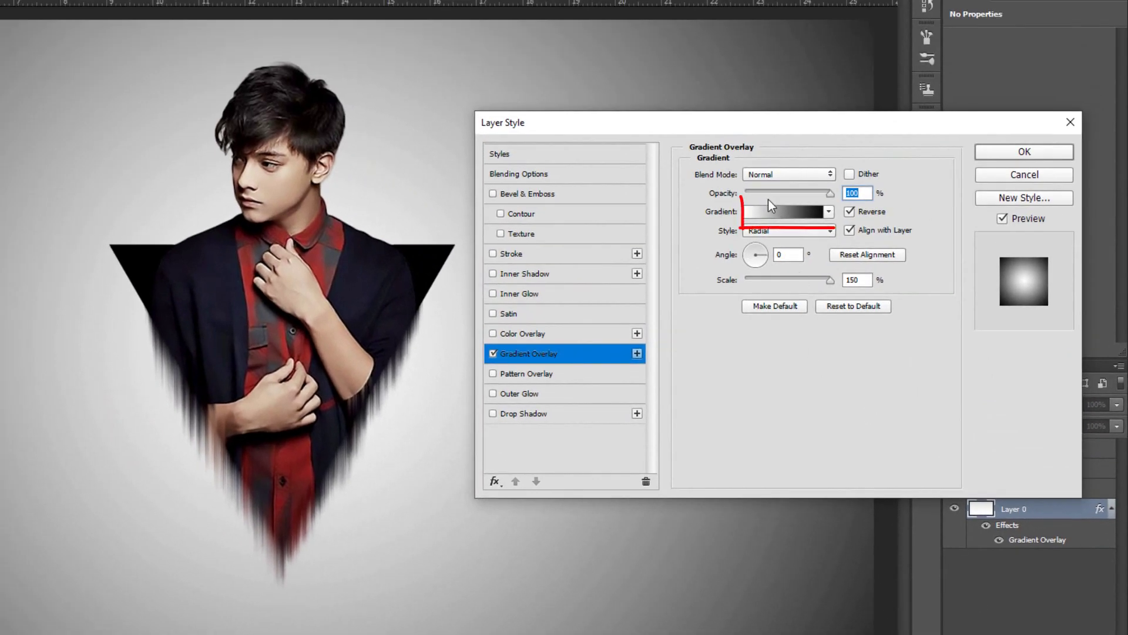
# - Make the gradient grey 757577 to white, set Radial, Reverse, angle 35, scale 150
pyautogui.click(768, 211)
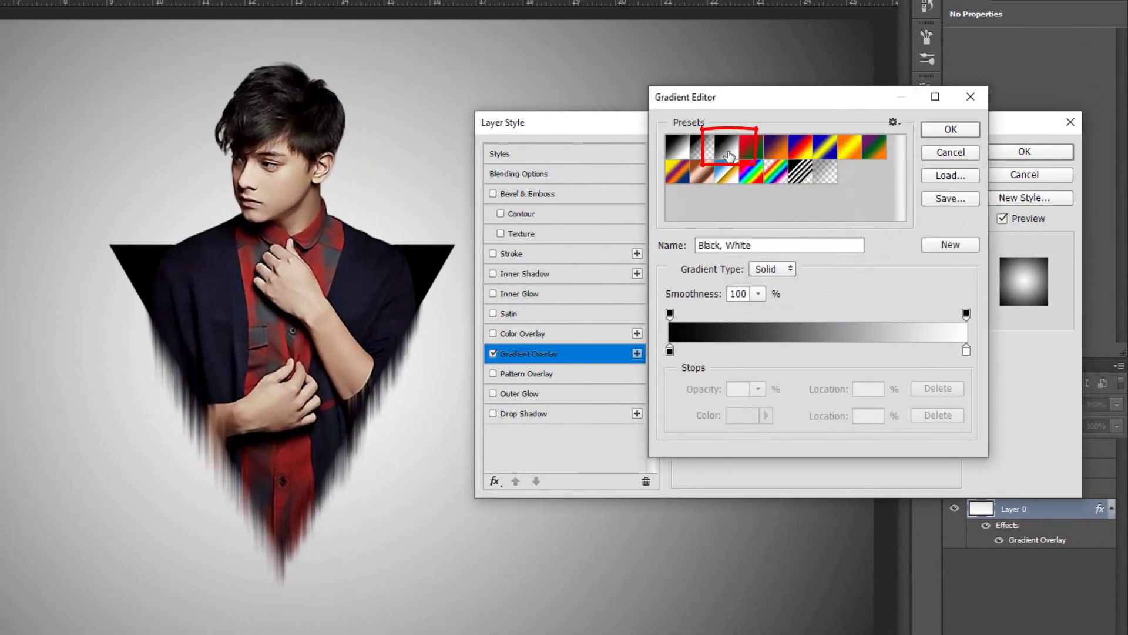
pyautogui.click(670, 351)
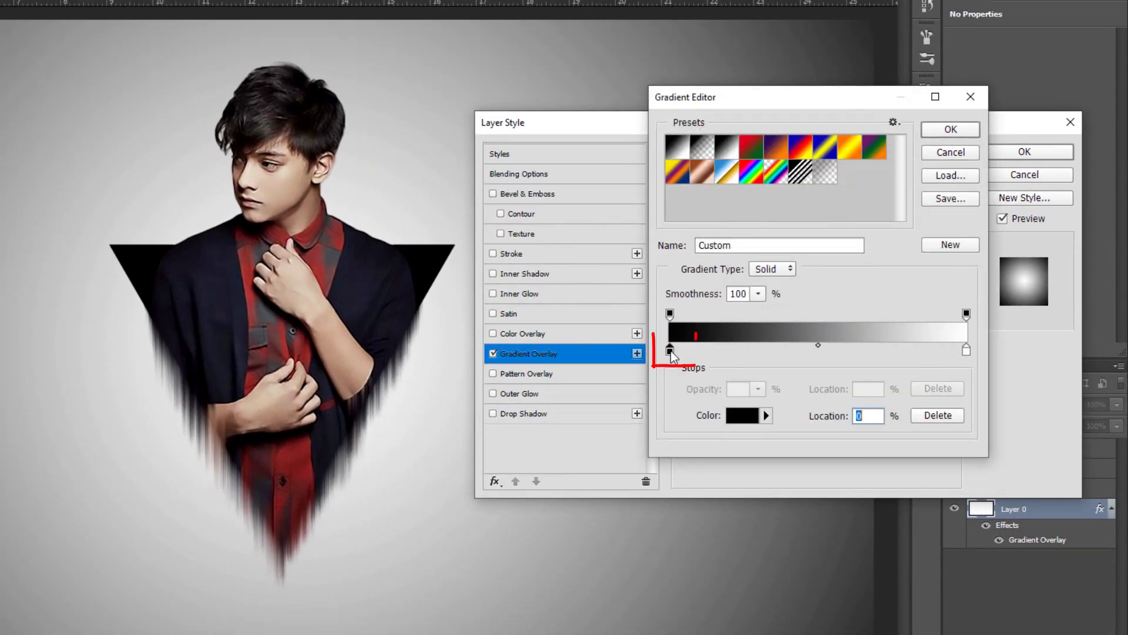
pyautogui.click(734, 416)
pyautogui.moveTo(645, 241)
pyautogui.mouseDown()
pyautogui.moveTo(644, 230)
pyautogui.moveTo(647, 252)
pyautogui.mouseUp()
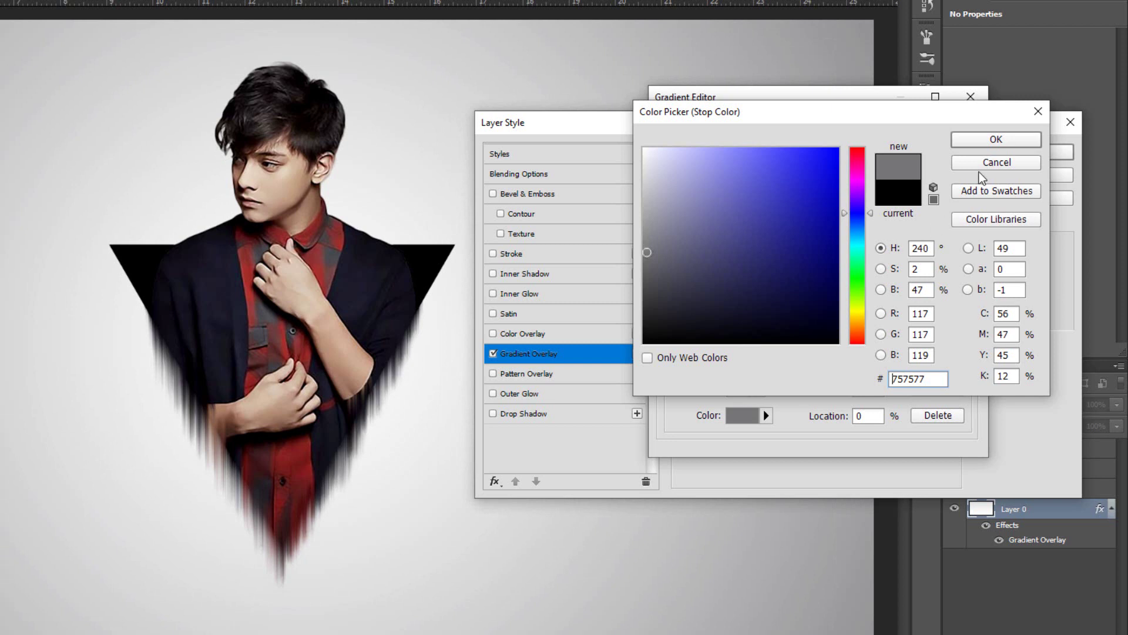
pyautogui.click(984, 141)
pyautogui.click(951, 130)
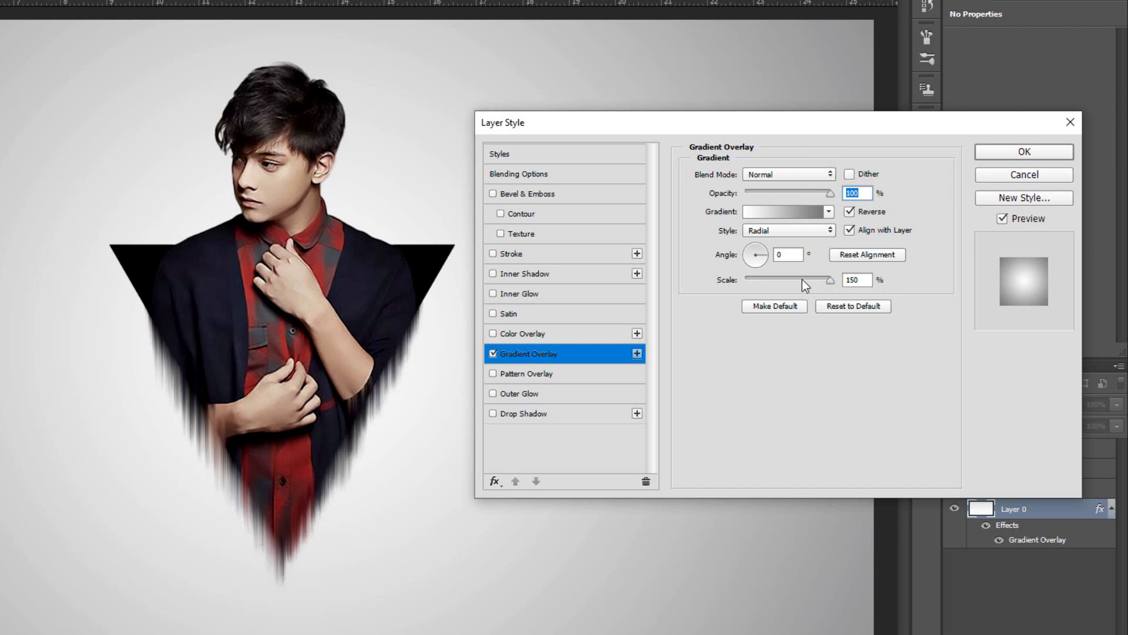
pyautogui.click(767, 247)
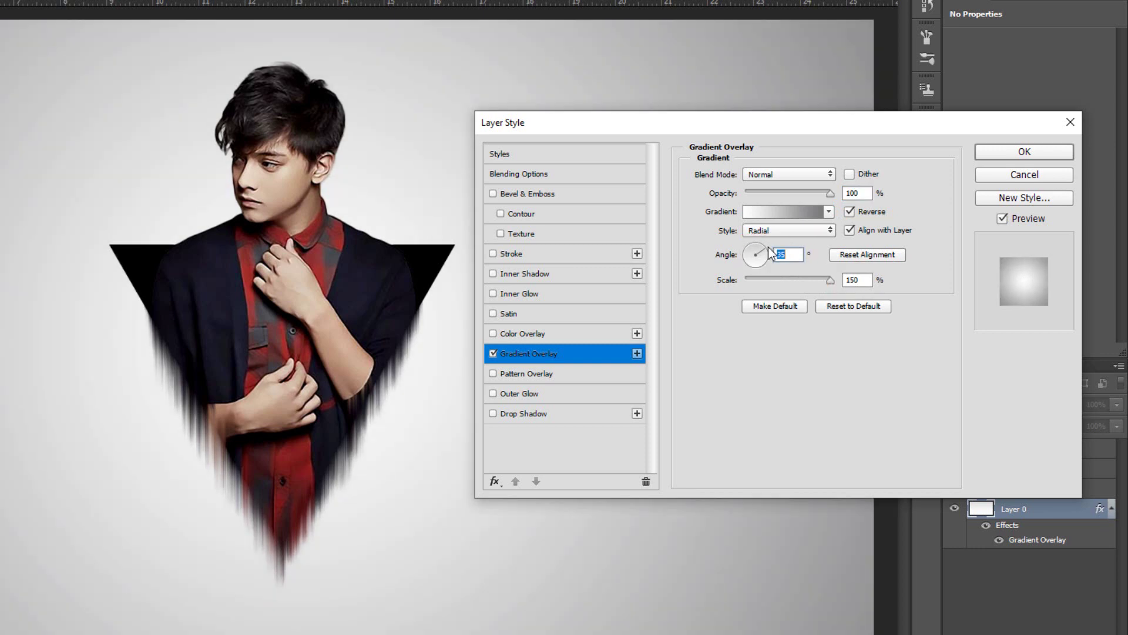
pyautogui.click(1028, 151)
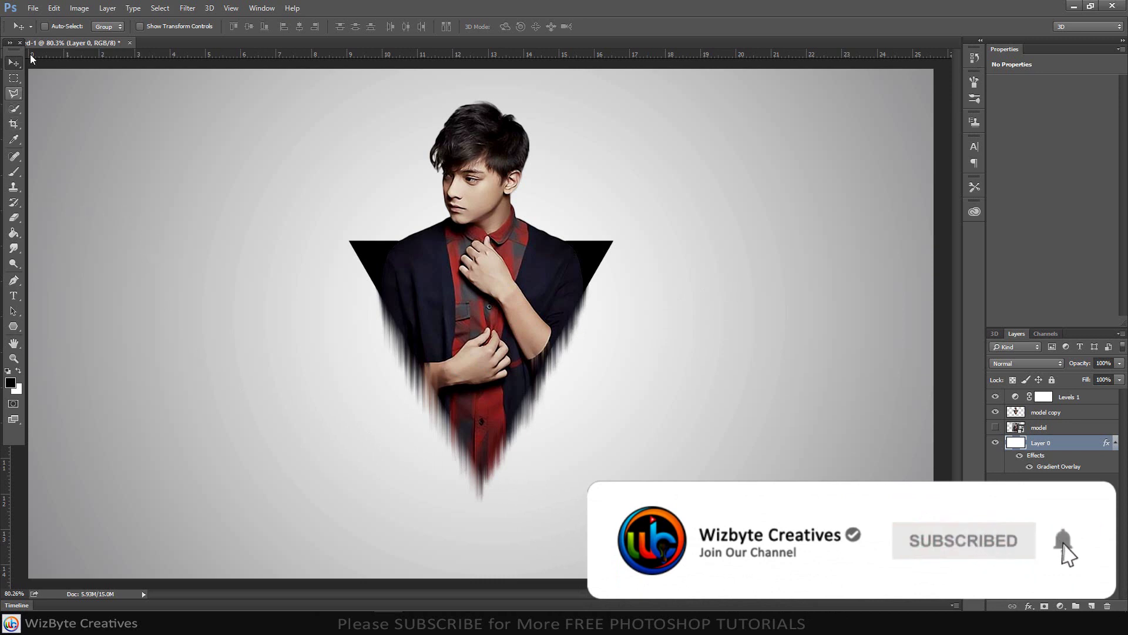
# - Open the File menu to save the finished artwork
pyautogui.click(34, 9)
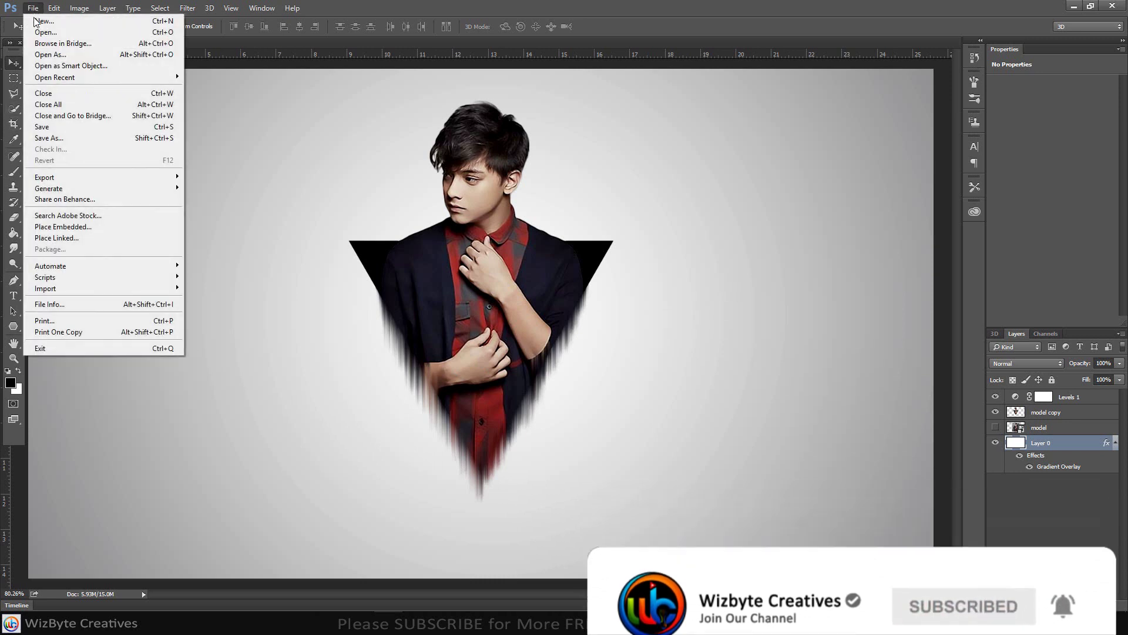